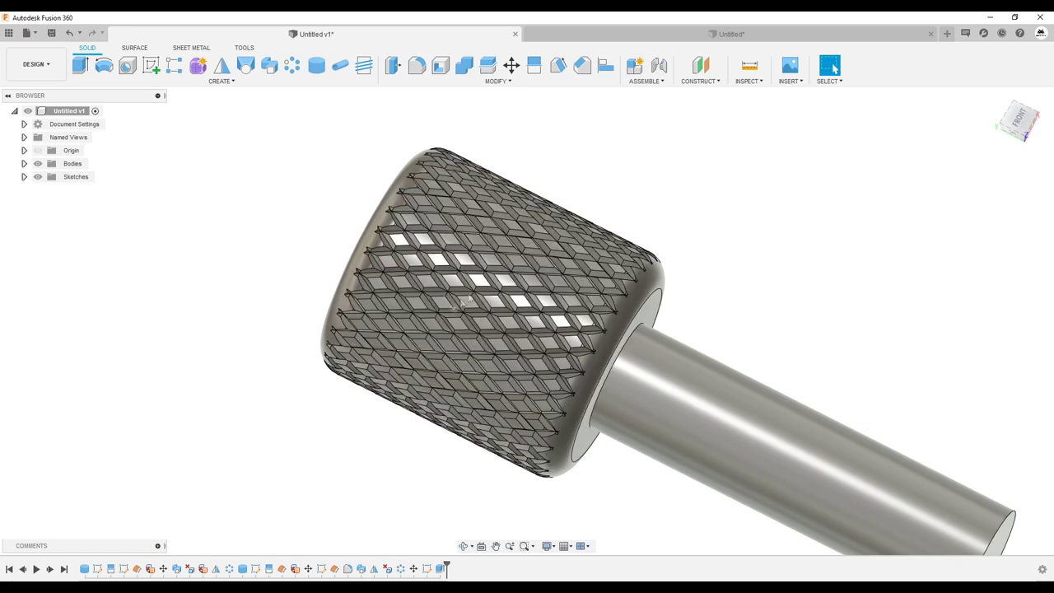
Step: Switch to the separate unsaved 'Untitled*' design tab
{"action": "left_click", "coordinate": [714, 33]}
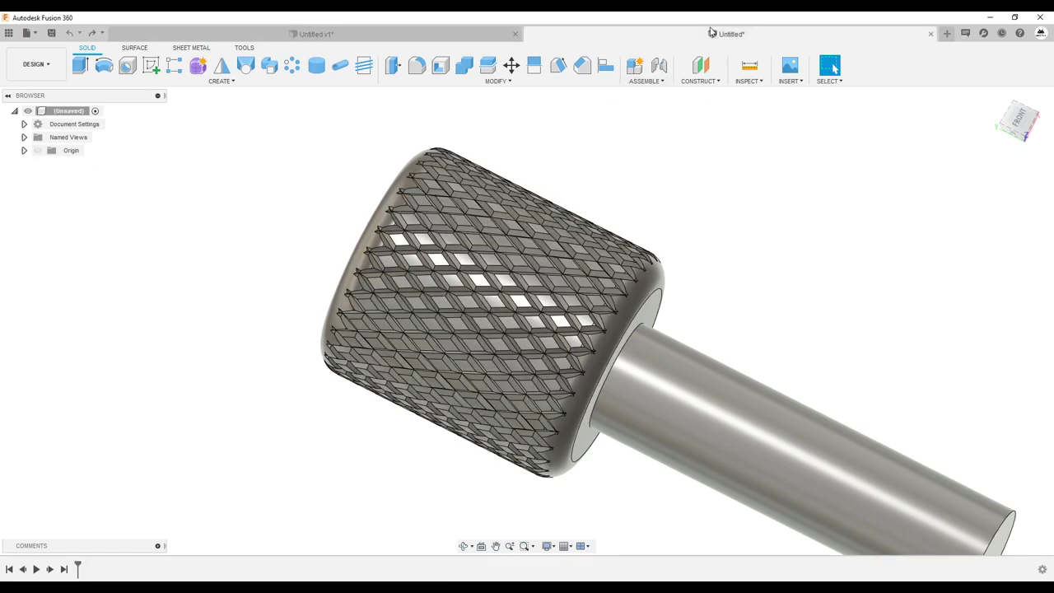
Step: Create a 48.958 mm diameter, 50 mm tall cylinder on the ground plane at the origin
{"action": "left_click", "coordinate": [315, 68]}
{"action": "left_click", "coordinate": [540, 288]}
{"action": "left_click", "coordinate": [520, 268]}
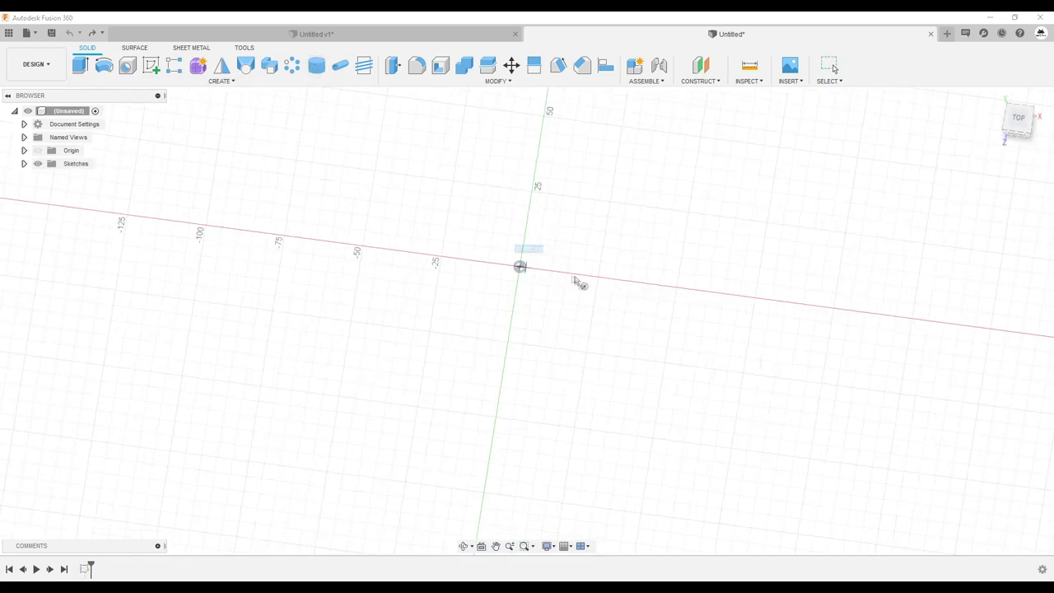
{"action": "left_click", "coordinate": [598, 285]}
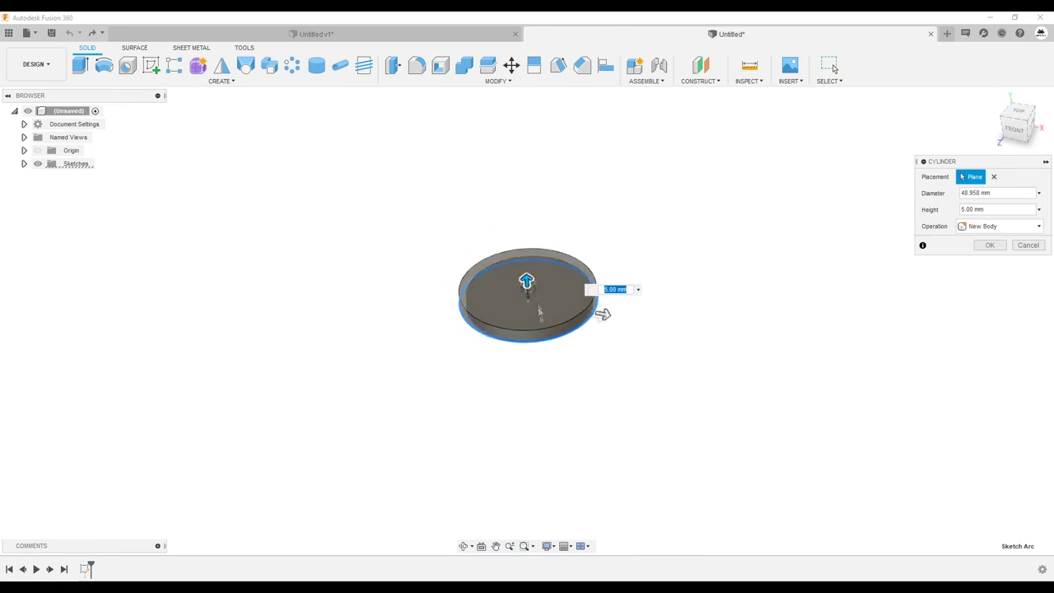
{"action": "type", "text": "50"}
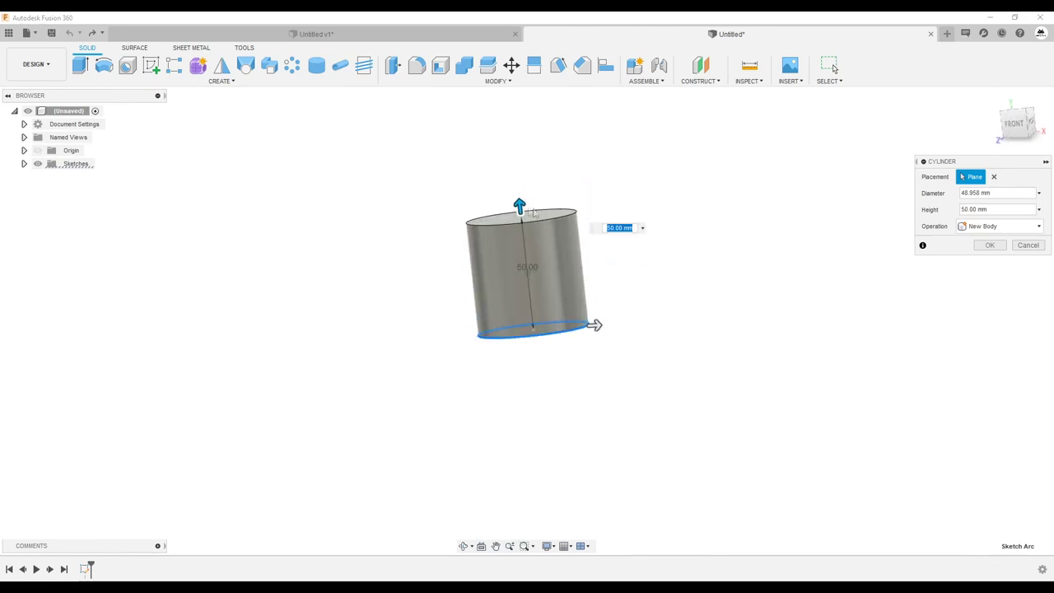
{"action": "left_click", "coordinate": [991, 245]}
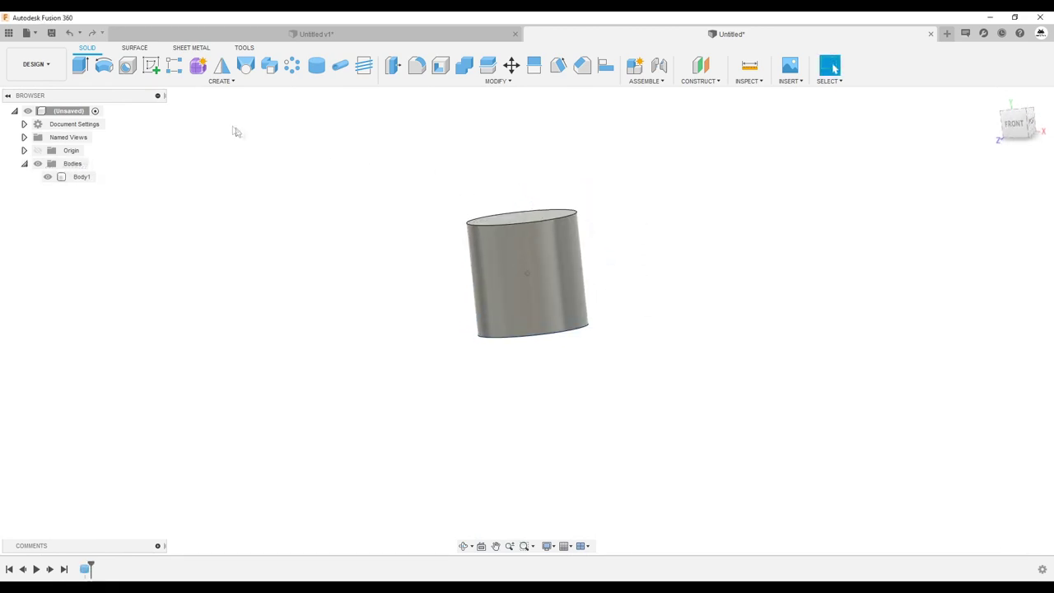
{"action": "left_click", "coordinate": [526, 283]}
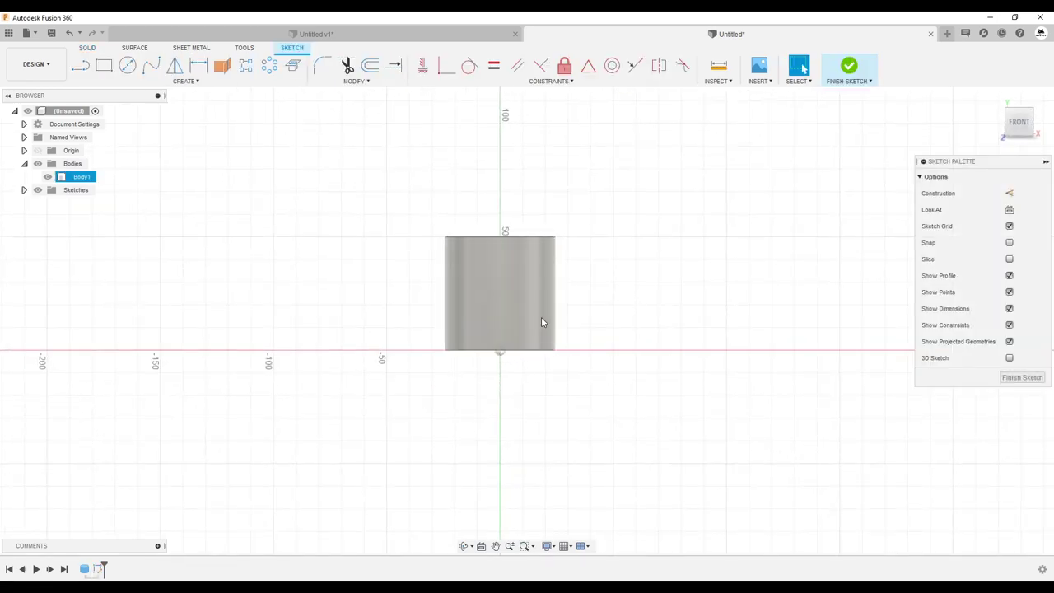
Step: Project the whole cylinder body into the front-plane sketch using the Body filter
{"action": "key", "text": "p"}
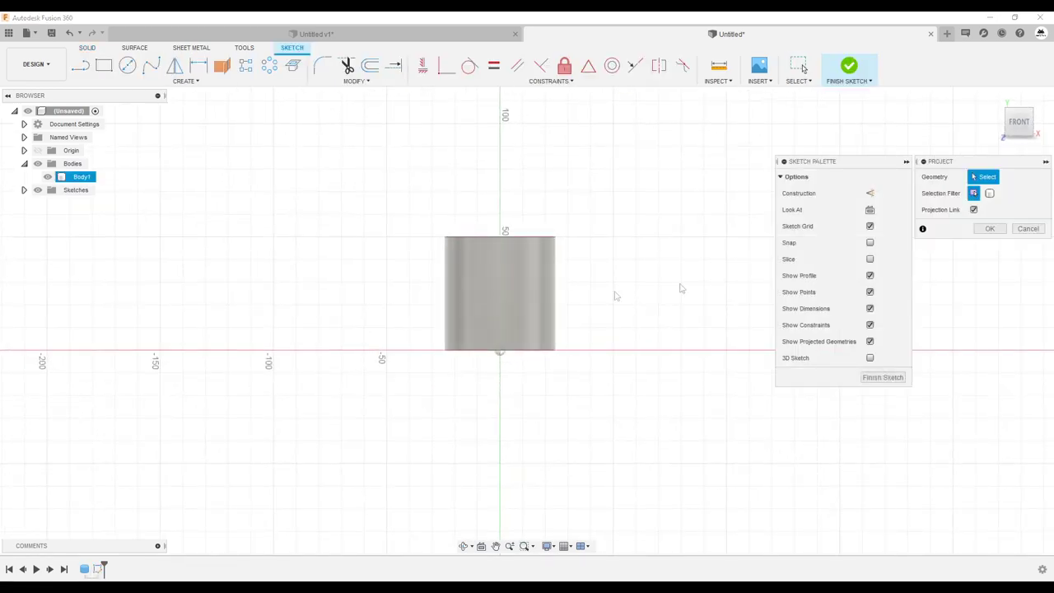
{"action": "left_click", "coordinate": [990, 195]}
{"action": "left_click", "coordinate": [504, 295]}
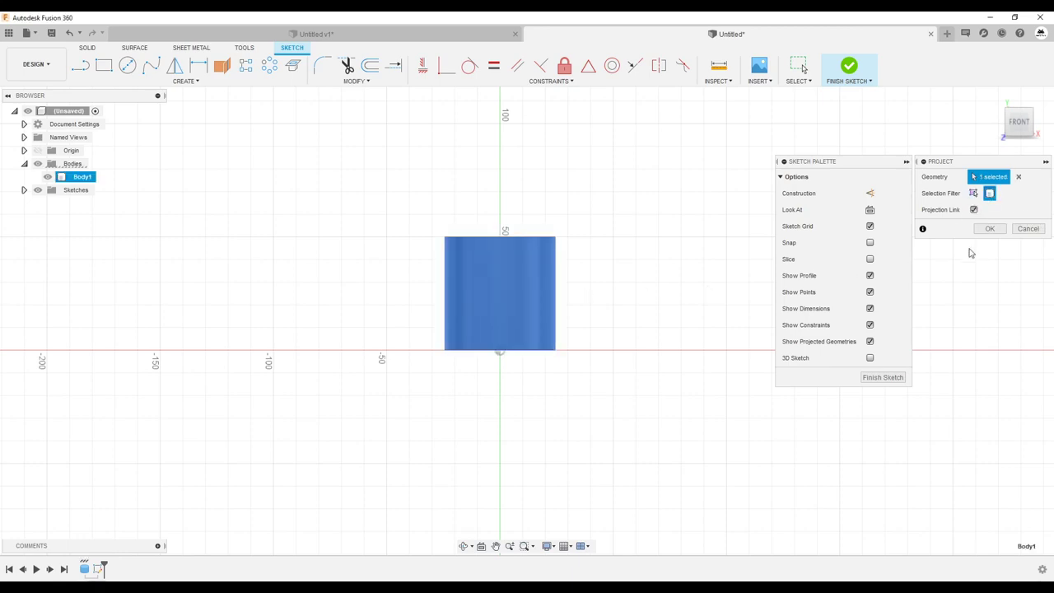
{"action": "left_click", "coordinate": [989, 229]}
{"action": "middle_click_drag", "start_coordinate": [623, 189], "coordinate": [736, 432], "text": "shift"}
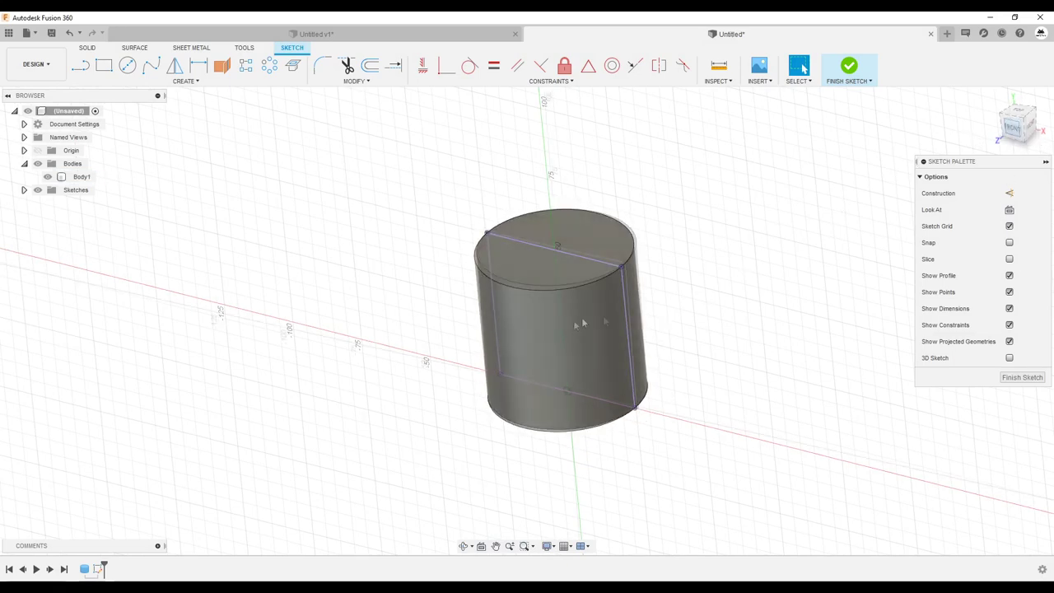
{"action": "left_click", "coordinate": [80, 65]}
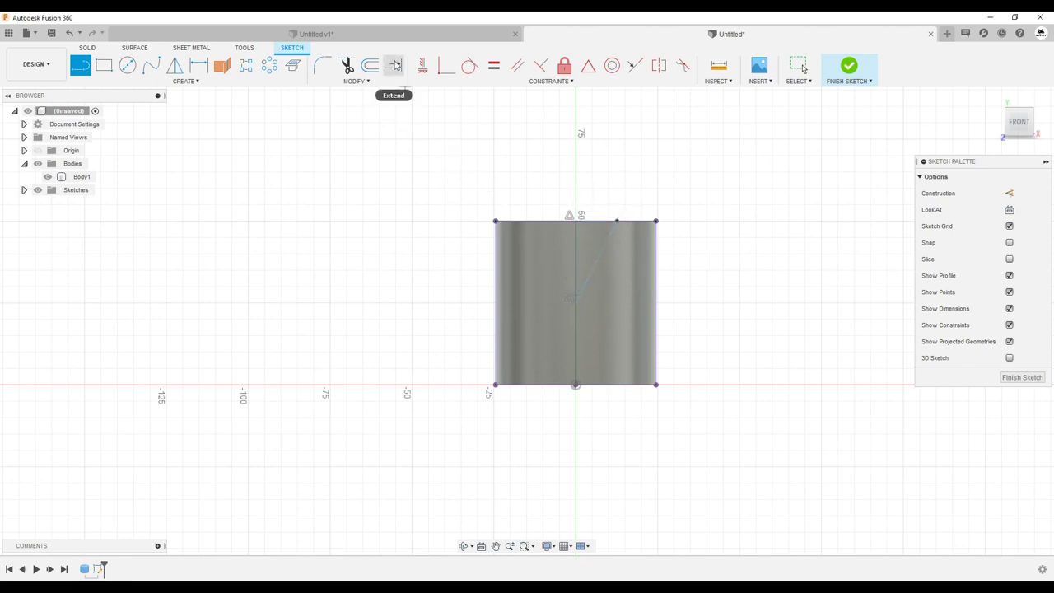
Step: Extend the diagonal sketch line down to the cylinder's bottom edge
{"action": "left_click", "coordinate": [586, 287]}
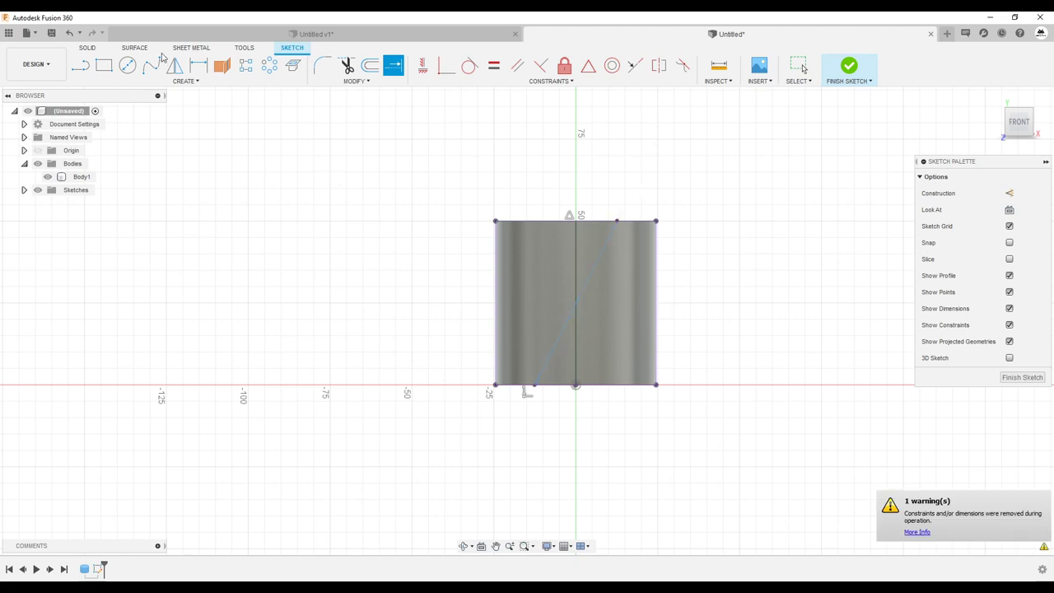
{"action": "left_click", "coordinate": [135, 47]}
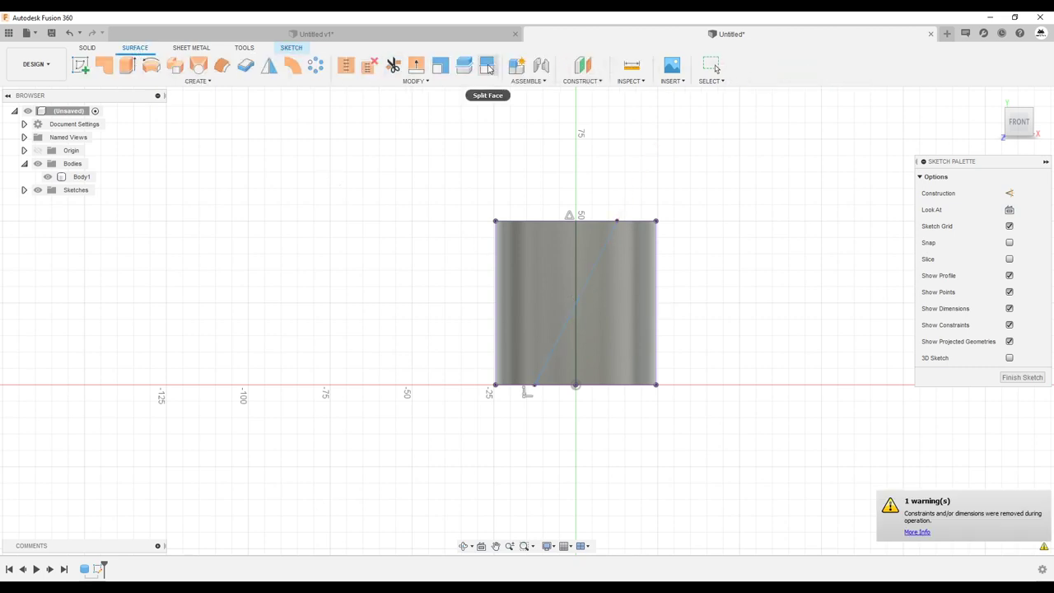
{"action": "left_click", "coordinate": [87, 47]}
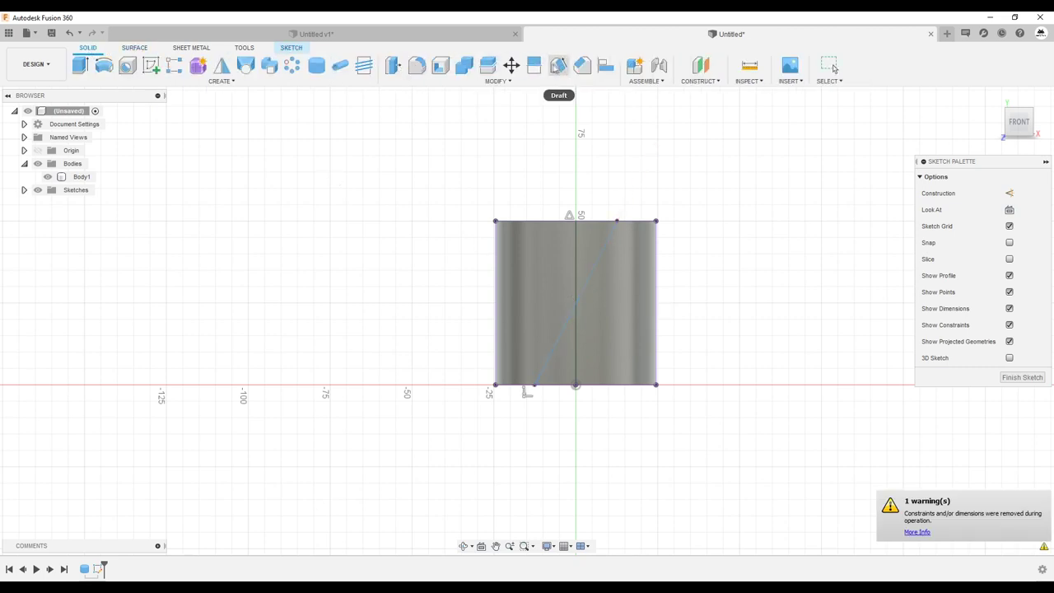
Step: Split the cylinder's curved side face along the diagonal line with Split Face
{"action": "left_click", "coordinate": [535, 66]}
{"action": "left_click", "coordinate": [622, 272]}
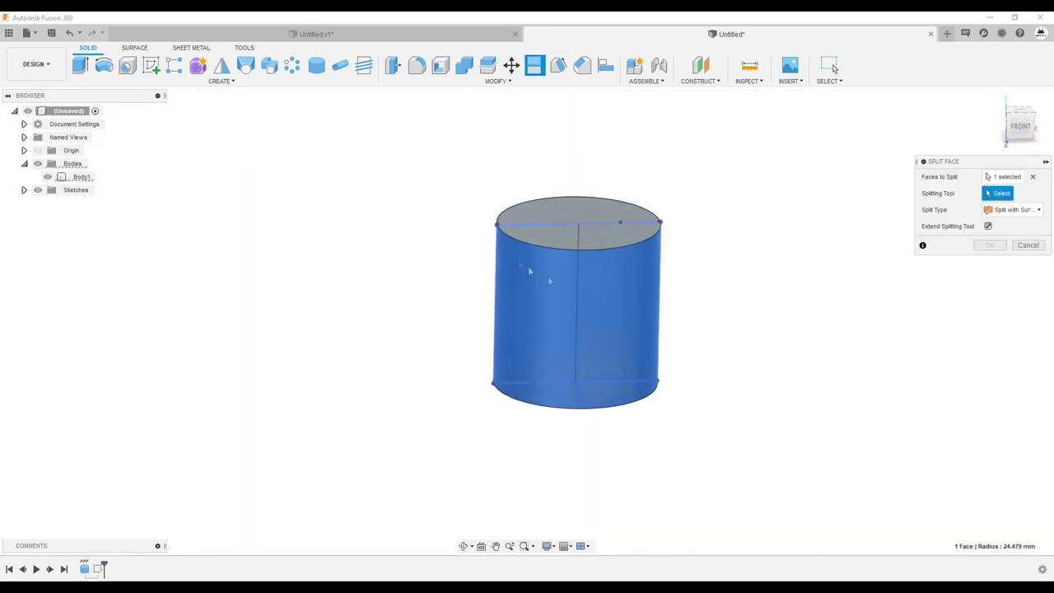
{"action": "left_click", "coordinate": [590, 286]}
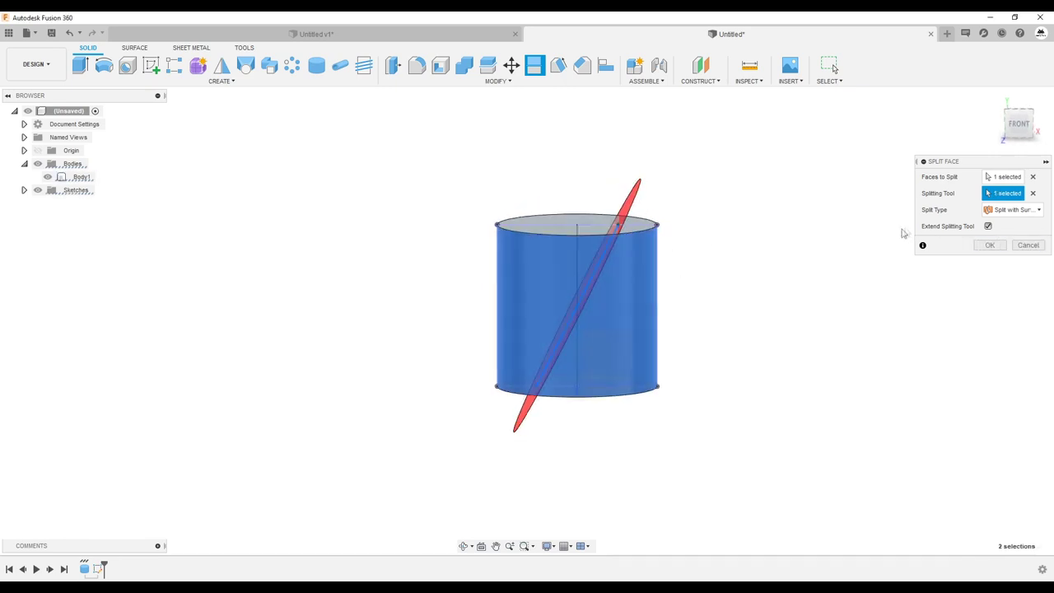
{"action": "left_click", "coordinate": [990, 245]}
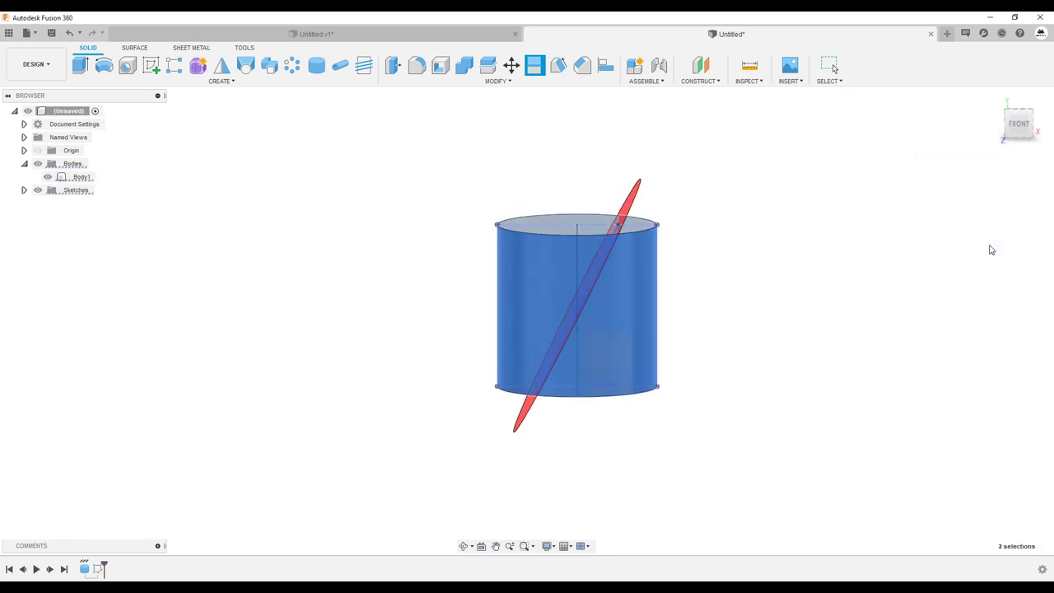
{"action": "middle_click_drag", "start_coordinate": [195, 252], "coordinate": [611, 299], "text": "shift"}
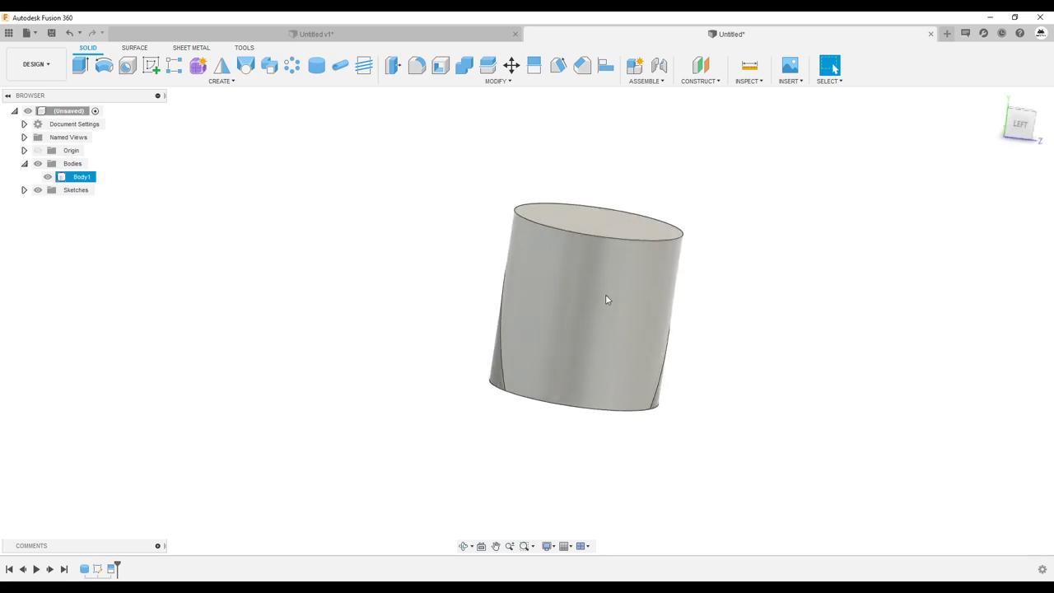
{"action": "mouse_move", "coordinate": [611, 300]}
{"action": "middle_mouse_down", "text": "shift"}
{"action": "mouse_move", "coordinate": [623, 329]}
{"action": "mouse_move", "coordinate": [753, 282]}
{"action": "mouse_move", "coordinate": [675, 288]}
{"action": "middle_mouse_up", "text": "shift"}
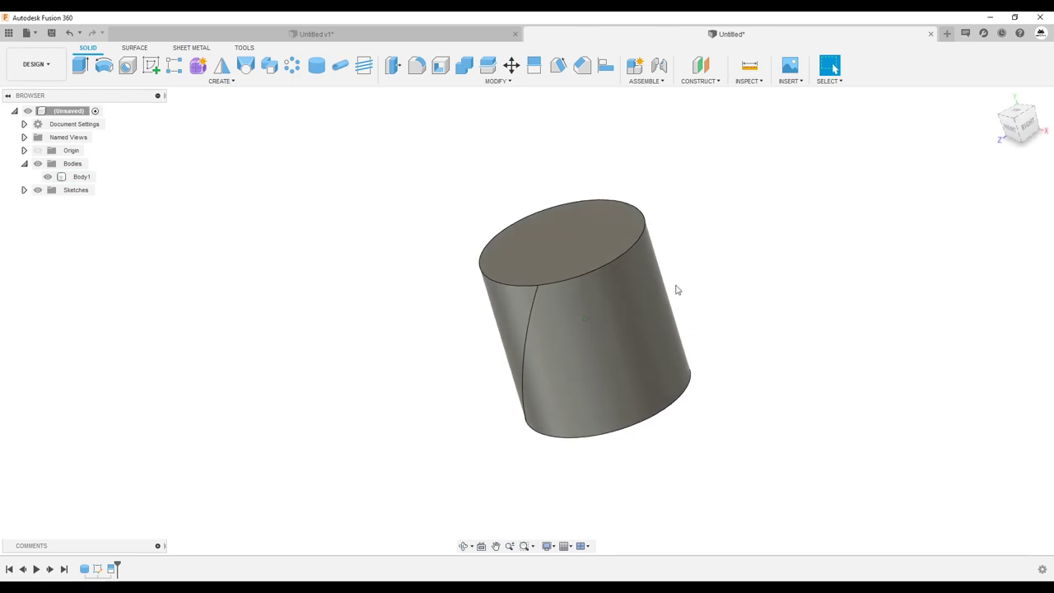
Step: Offset the cylinder's faces outward by 1 mm as new surface body Body2
{"action": "left_click", "coordinate": [135, 48]}
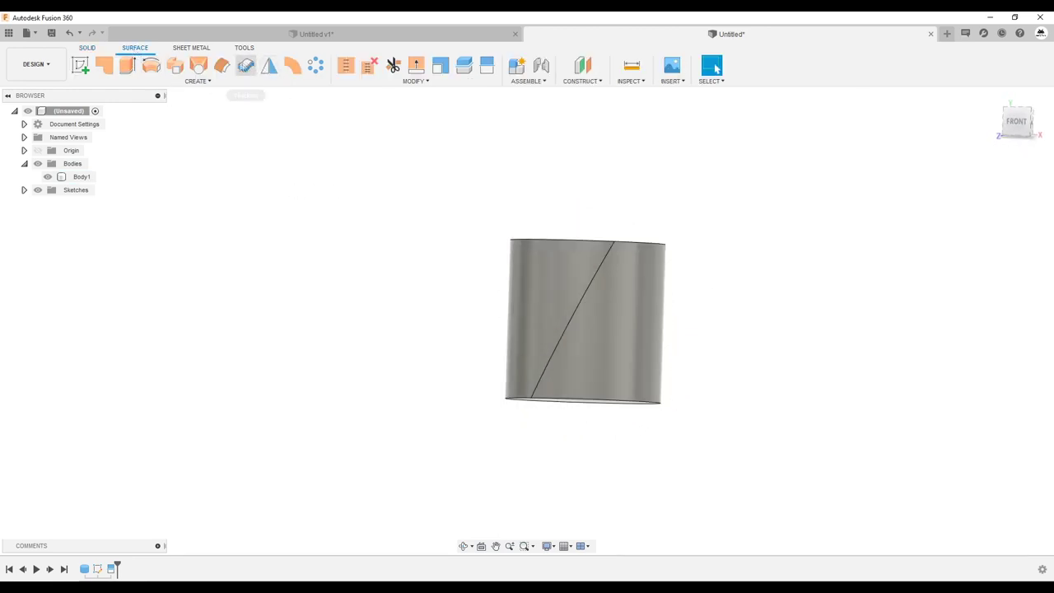
{"action": "left_click", "coordinate": [224, 67]}
{"action": "left_click", "coordinate": [555, 299]}
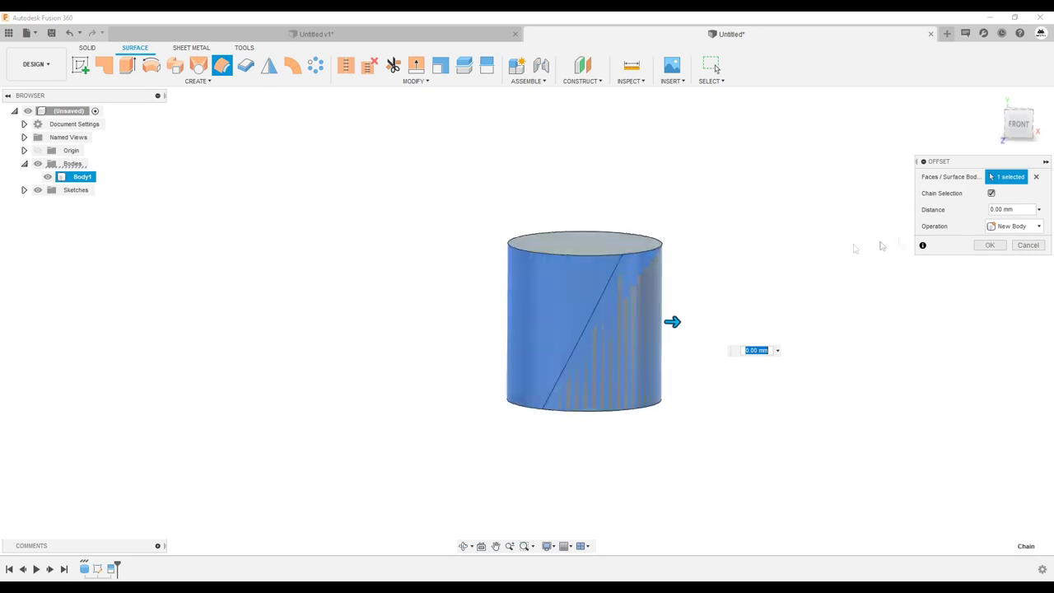
{"action": "type", "text": "1"}
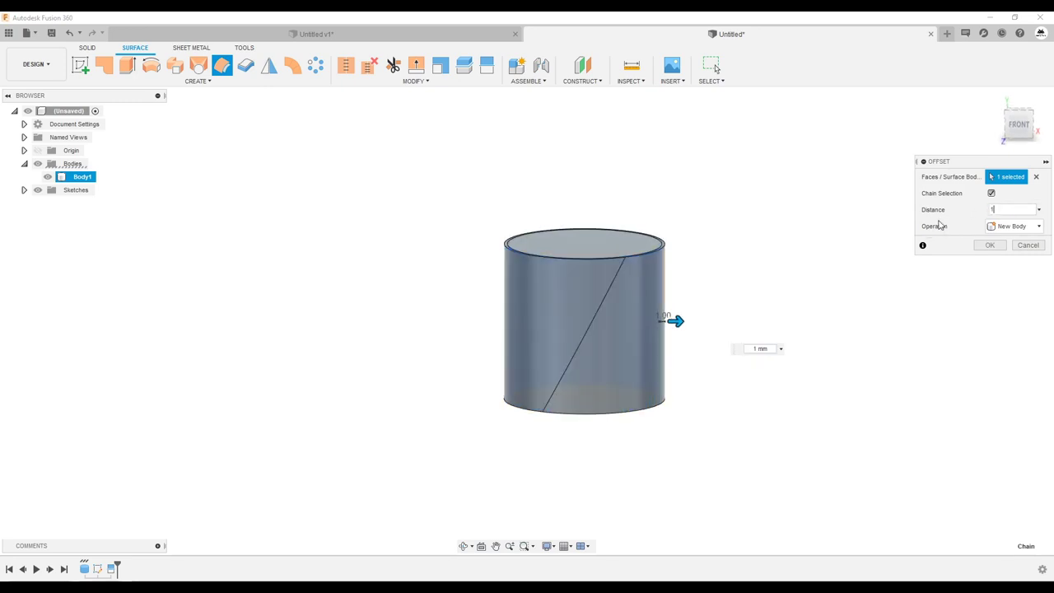
{"action": "left_click", "coordinate": [990, 245]}
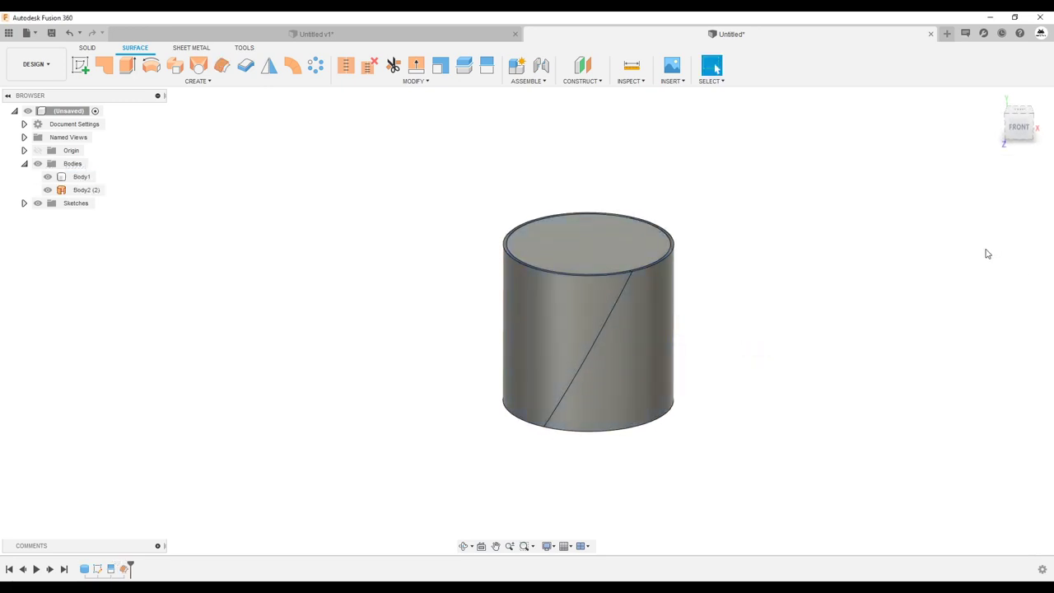
{"action": "scroll", "coordinate": [690, 330], "scroll_direction": "up", "scroll_amount": 2}
{"action": "scroll", "coordinate": [696, 346], "scroll_direction": "up", "scroll_amount": 3}
{"action": "scroll", "coordinate": [710, 383], "scroll_direction": "up", "scroll_amount": 4}
{"action": "left_click", "coordinate": [711, 387]}
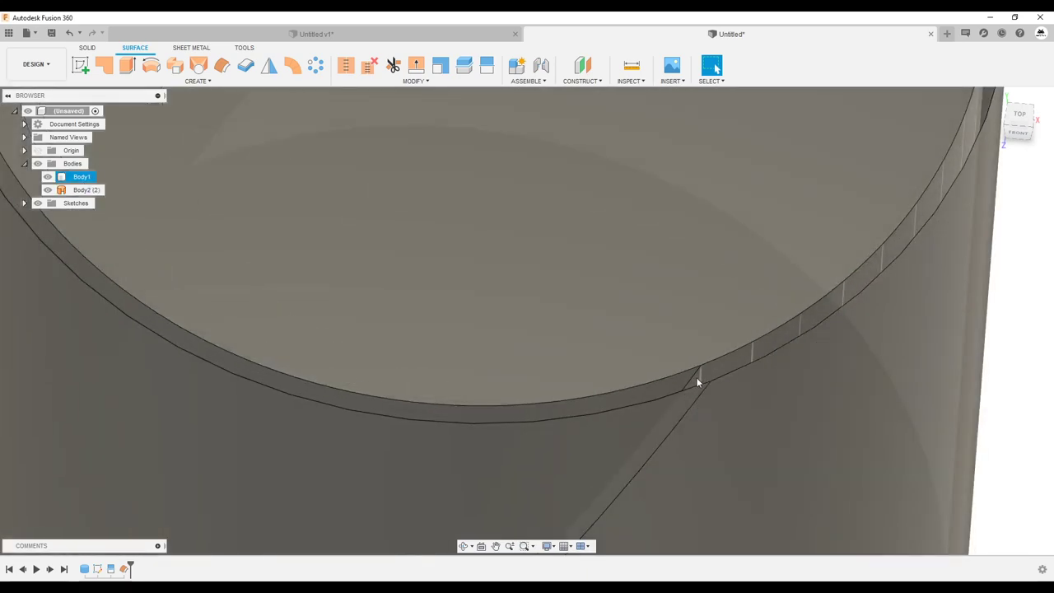
{"action": "scroll", "coordinate": [686, 258], "scroll_direction": "down", "scroll_amount": 5}
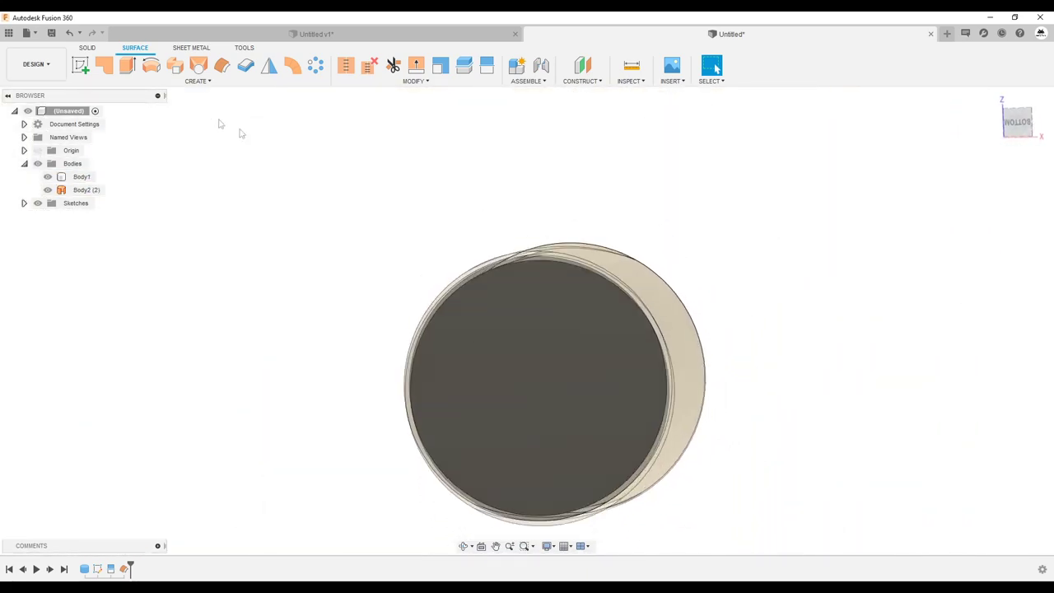
Step: Start a new sketch on the cylinder's flat end face
{"action": "left_click", "coordinate": [90, 51]}
{"action": "left_click", "coordinate": [152, 66]}
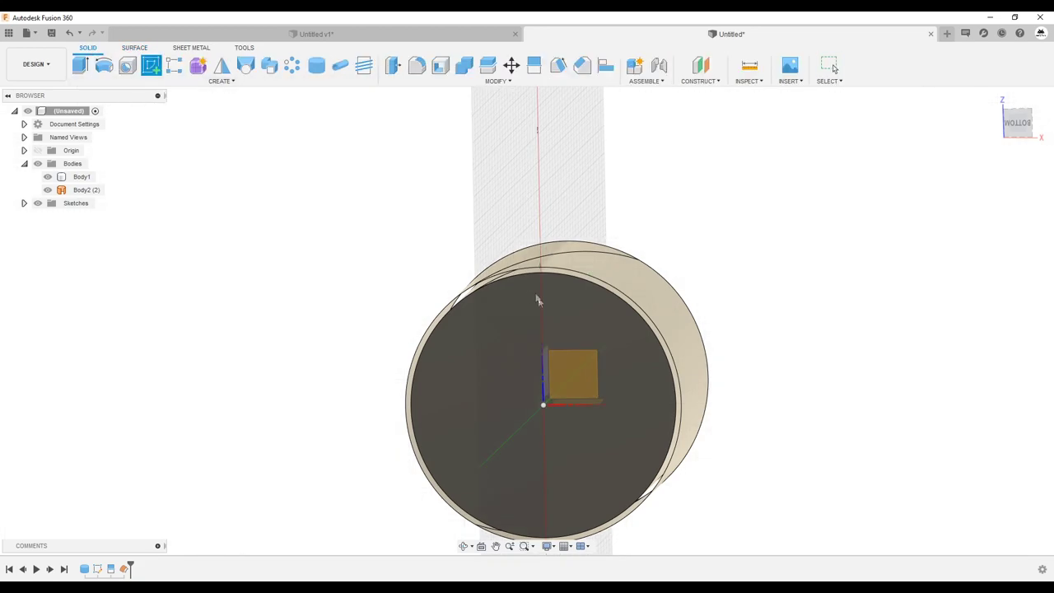
{"action": "left_click", "coordinate": [556, 309]}
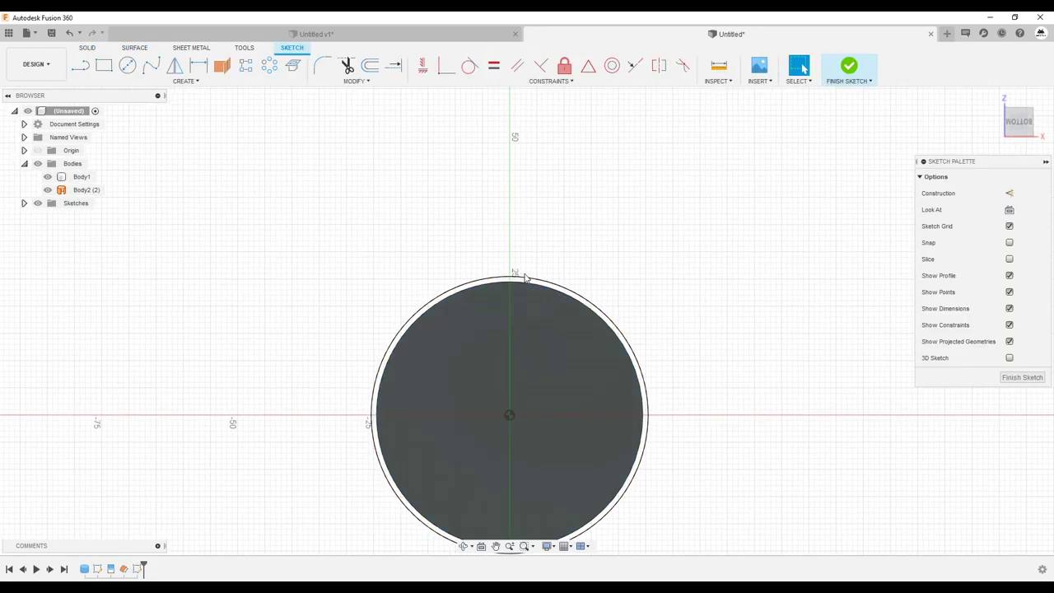
Step: Project the cylinder's rim edge into the end-face sketch as an arc
{"action": "key", "text": "p"}
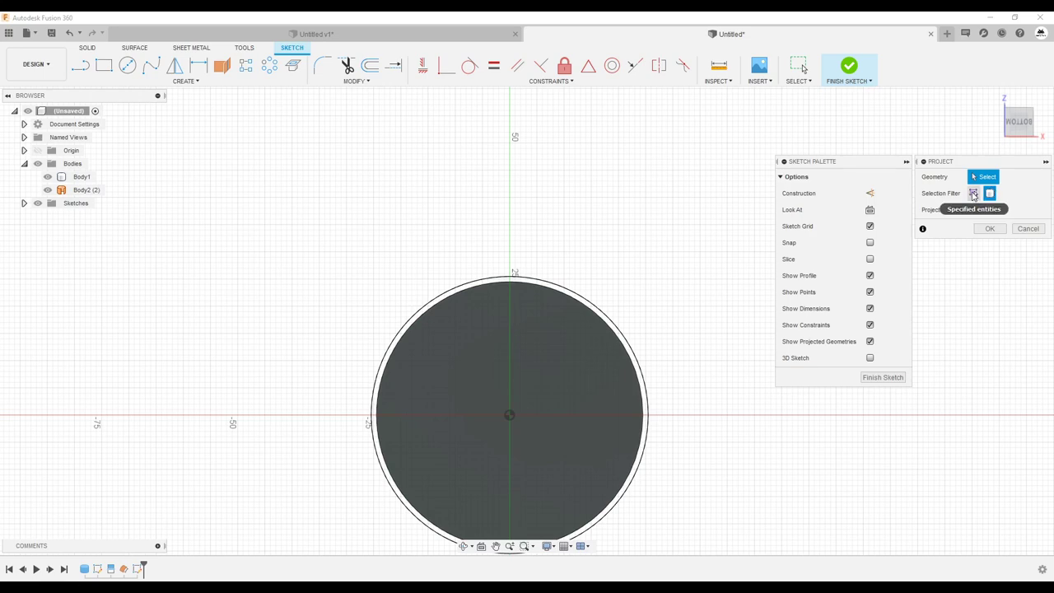
{"action": "scroll", "coordinate": [984, 231], "scroll_direction": "down", "scroll_amount": 3}
{"action": "middle_click_drag", "start_coordinate": [984, 230], "coordinate": [683, 313], "text": "shift"}
{"action": "scroll", "coordinate": [683, 313], "scroll_direction": "up", "scroll_amount": 3}
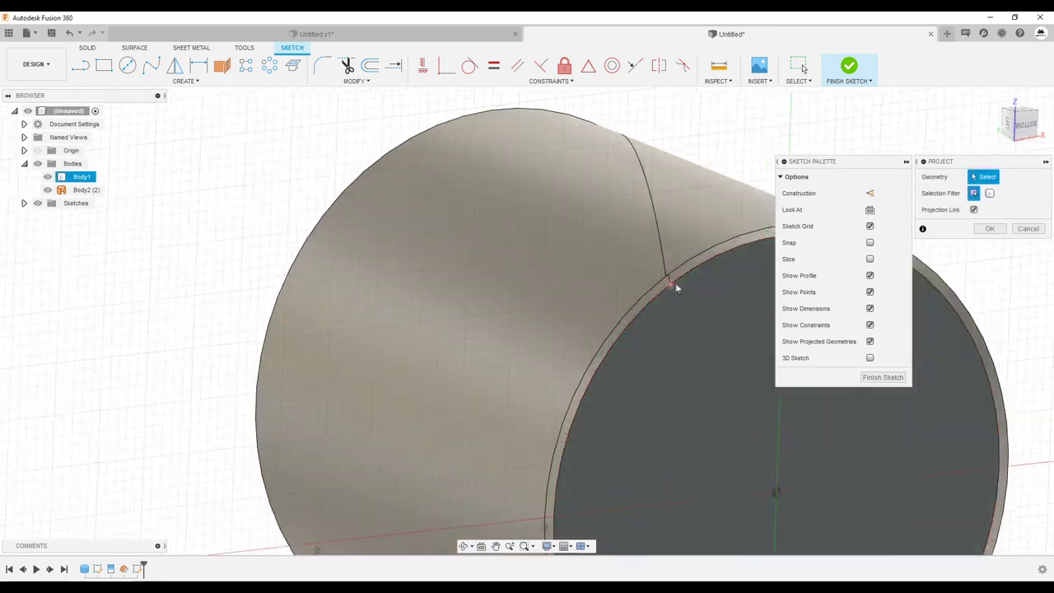
{"action": "scroll", "coordinate": [677, 288], "scroll_direction": "up", "scroll_amount": 3}
{"action": "left_click", "coordinate": [648, 273]}
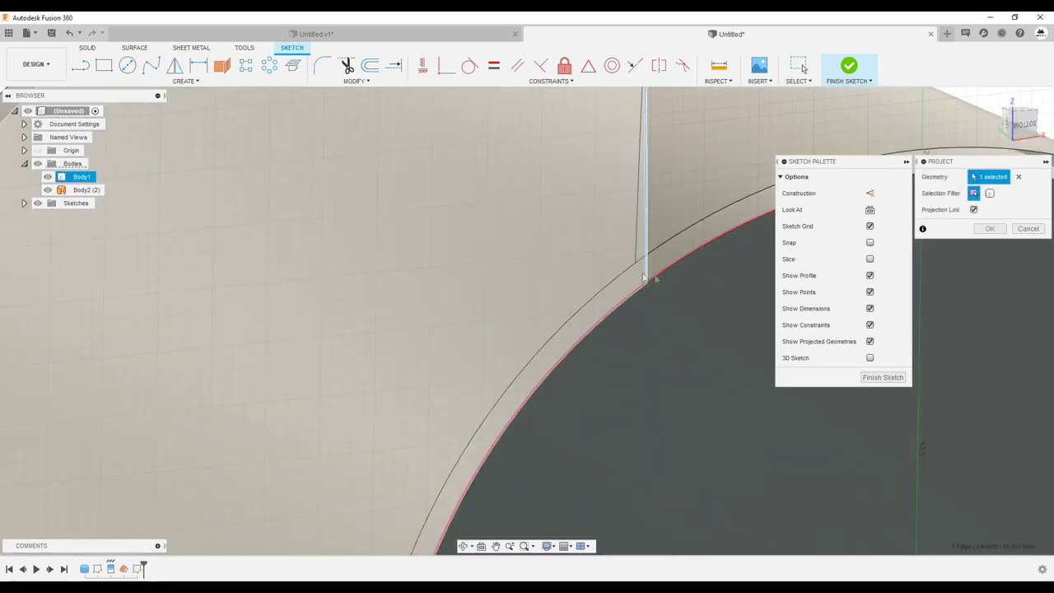
{"action": "left_click", "coordinate": [988, 229]}
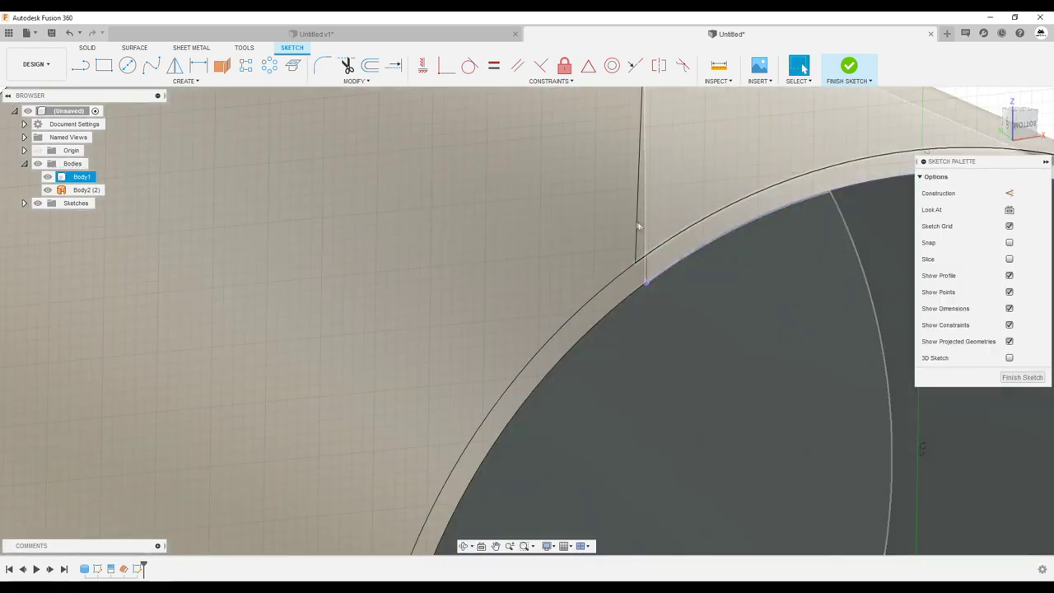
{"action": "key", "text": "p"}
{"action": "left_click", "coordinate": [990, 228]}
Step: View the sketch straight on from the ViewCube's bottom face
{"action": "left_click_drag", "start_coordinate": [1020, 123], "coordinate": [1024, 151]}
{"action": "left_click", "coordinate": [1024, 151]}
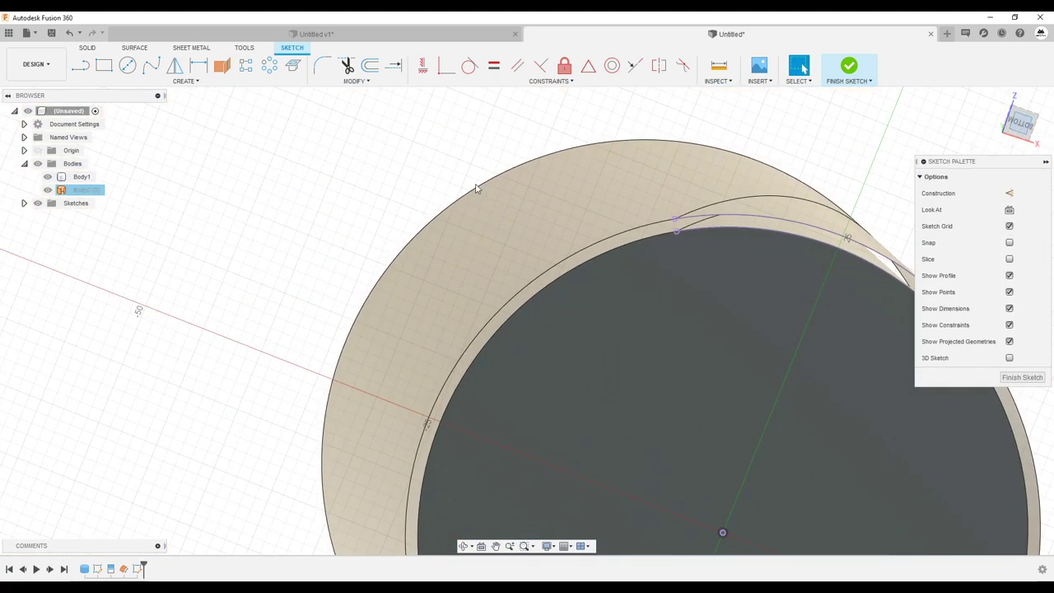
{"action": "left_click", "coordinate": [87, 68]}
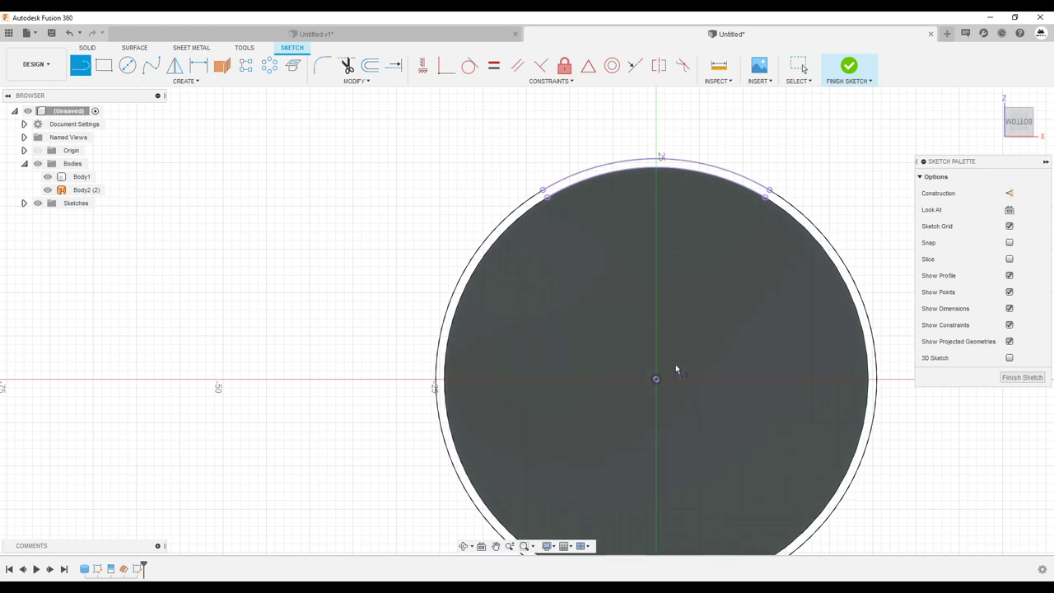
Step: Draw a radial line from the centre to the rim and a short line out to the outer arc
{"action": "left_click", "coordinate": [657, 382]}
{"action": "scroll", "coordinate": [552, 197], "scroll_direction": "up", "scroll_amount": 3}
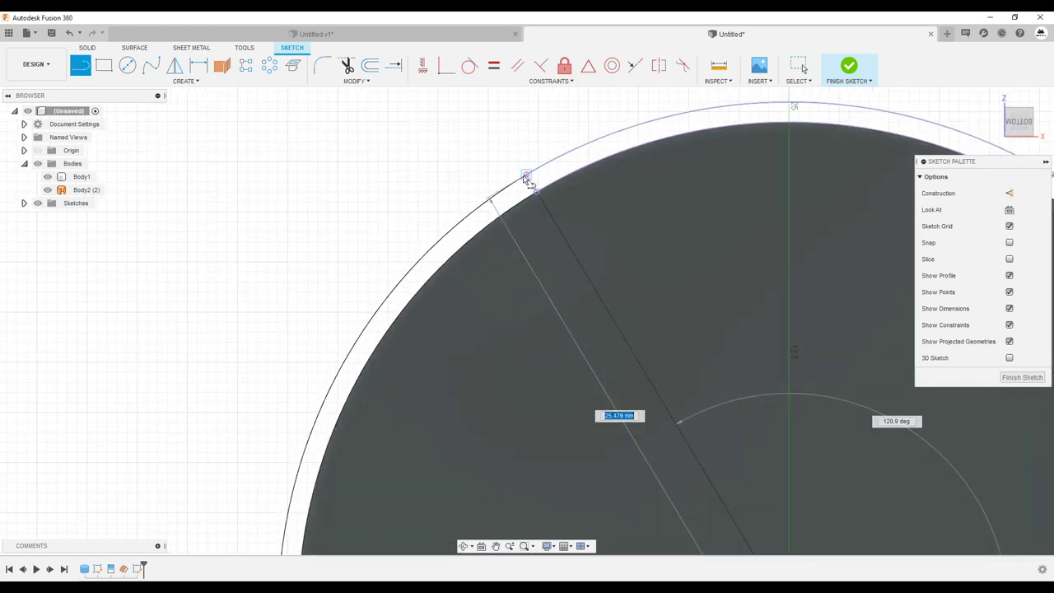
{"action": "left_click", "coordinate": [526, 177]}
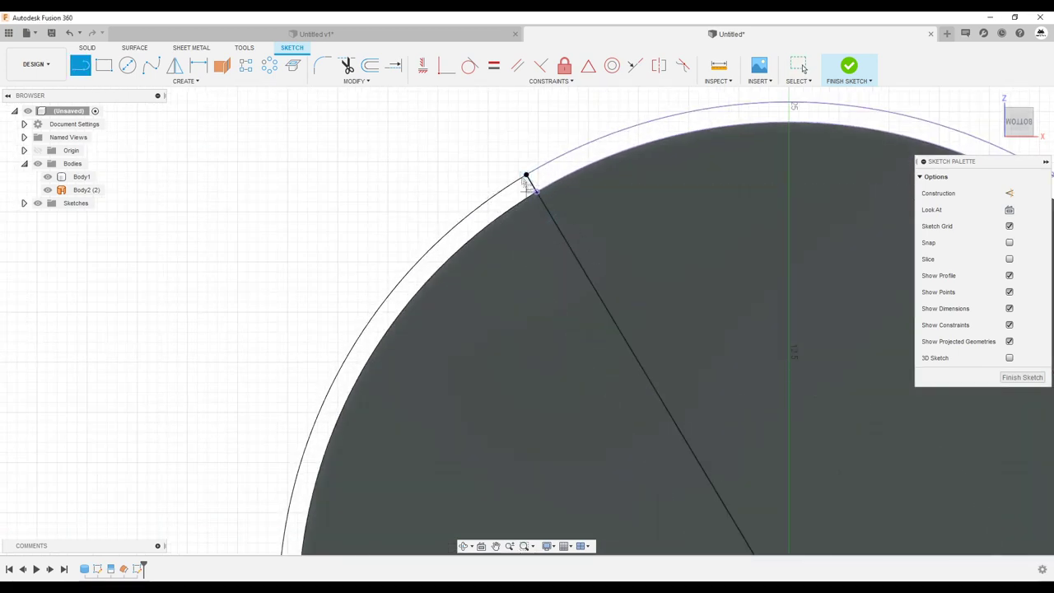
{"action": "scroll", "coordinate": [536, 194], "scroll_direction": "up", "scroll_amount": 2}
{"action": "scroll", "coordinate": [527, 186], "scroll_direction": "up", "scroll_amount": 1}
{"action": "scroll", "coordinate": [515, 177], "scroll_direction": "up", "scroll_amount": 1}
{"action": "scroll", "coordinate": [543, 202], "scroll_direction": "up", "scroll_amount": 1}
{"action": "left_click", "coordinate": [532, 192]}
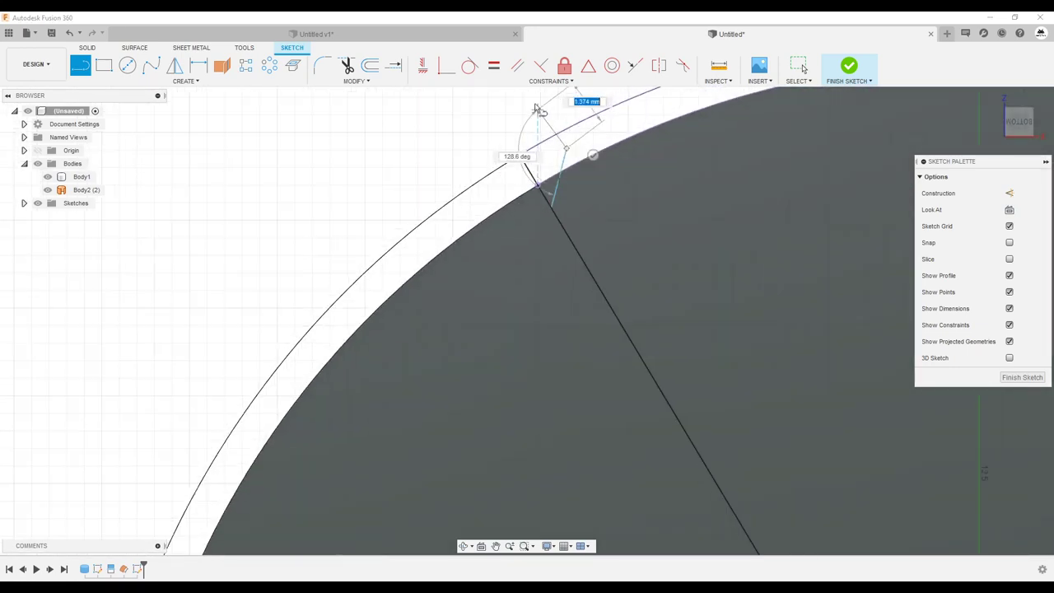
{"action": "left_click", "coordinate": [520, 156]}
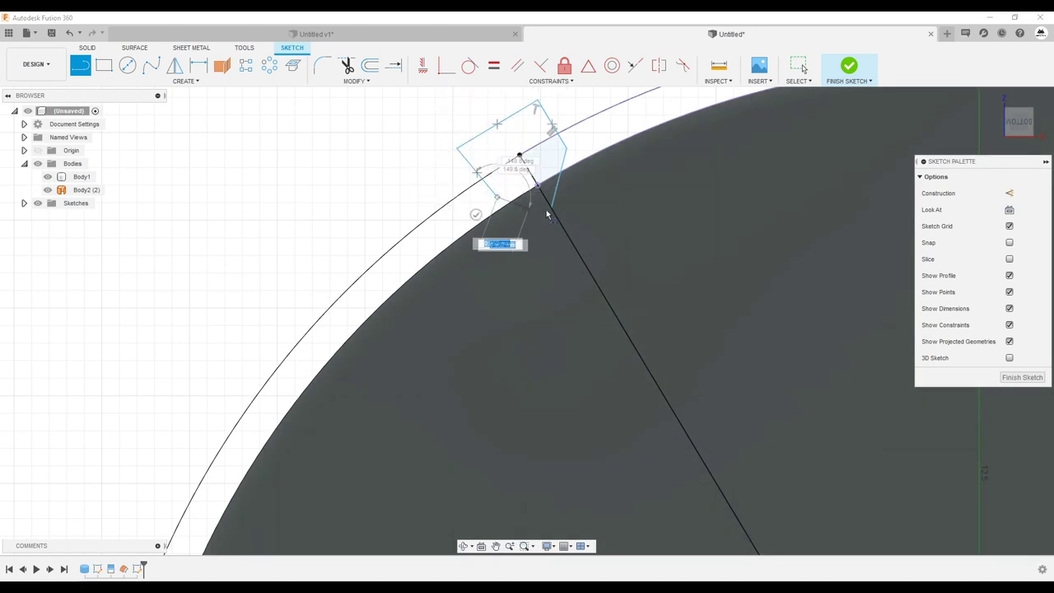
{"action": "key", "text": "Escape"}
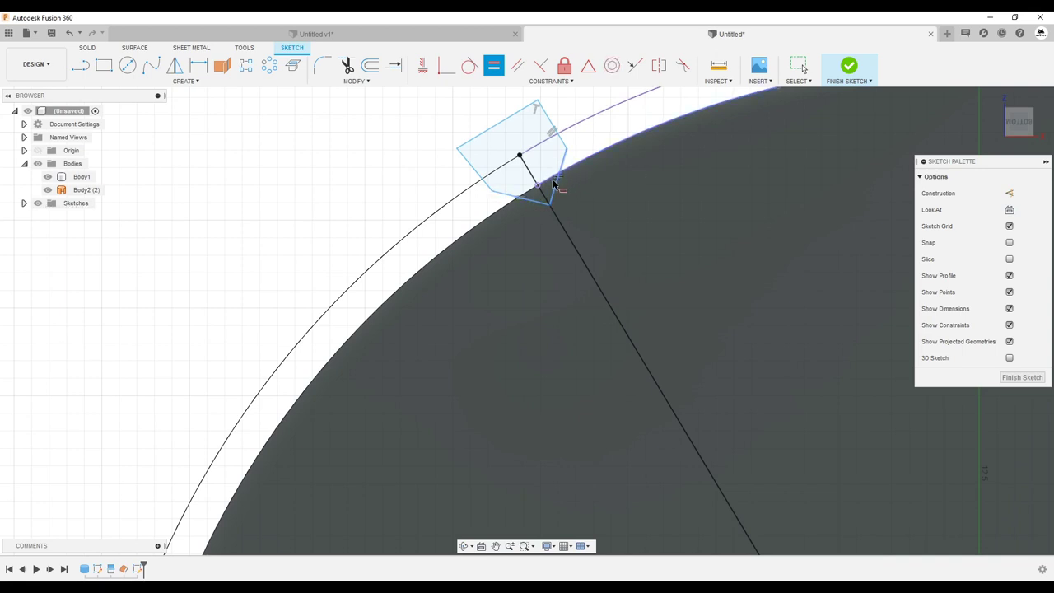
Step: Dimension both sides of the pointed profile at 40° from the radial line and finish the sketch
{"action": "scroll", "coordinate": [552, 185], "scroll_direction": "up", "scroll_amount": 2}
{"action": "key", "text": "d"}
{"action": "left_click", "coordinate": [524, 177]}
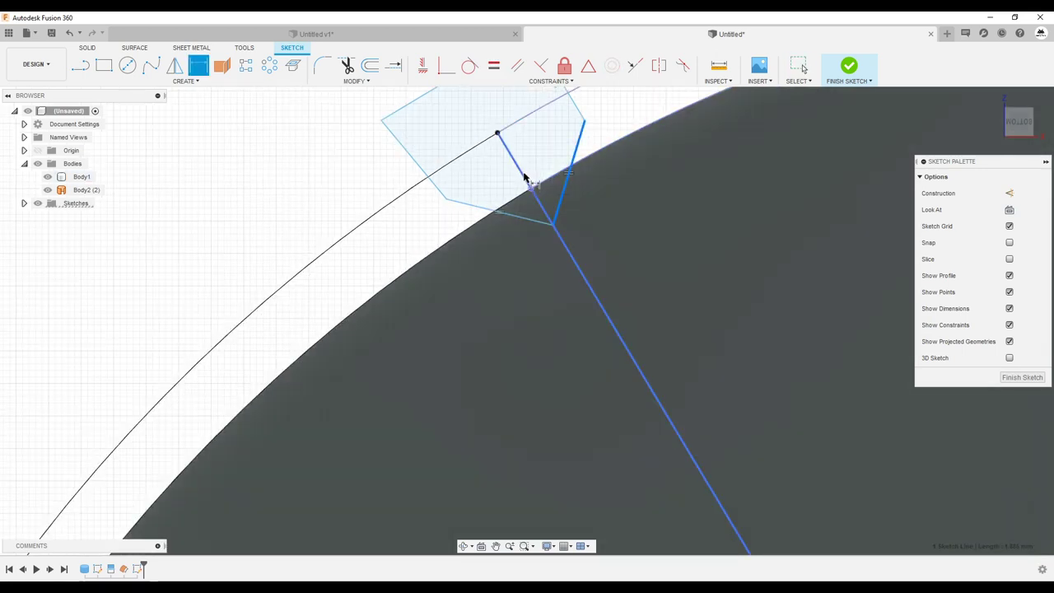
{"action": "left_click", "coordinate": [536, 155]}
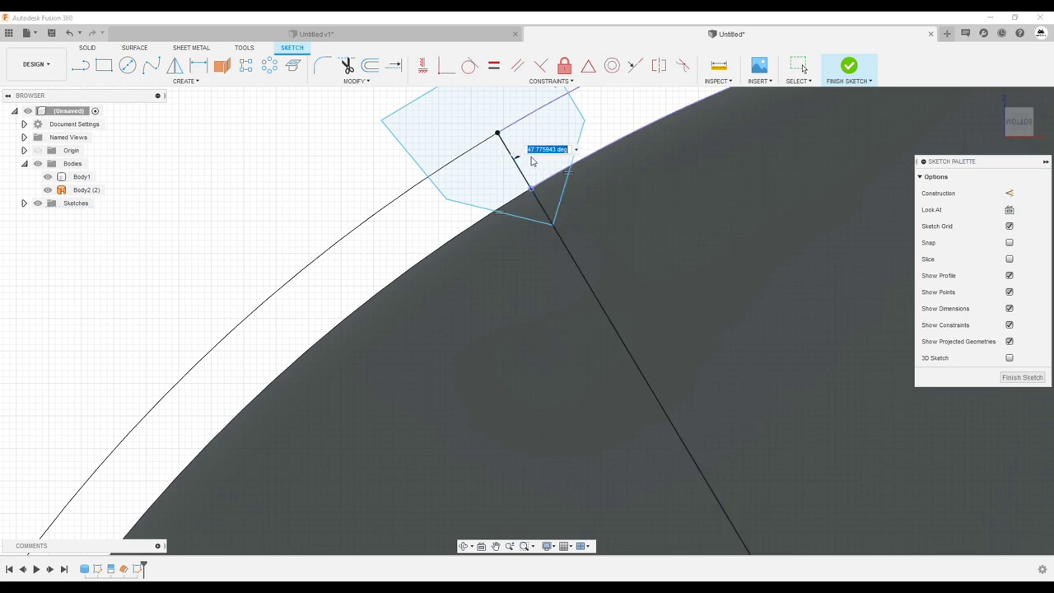
{"action": "type", "text": "40"}
{"action": "key", "text": "Return"}
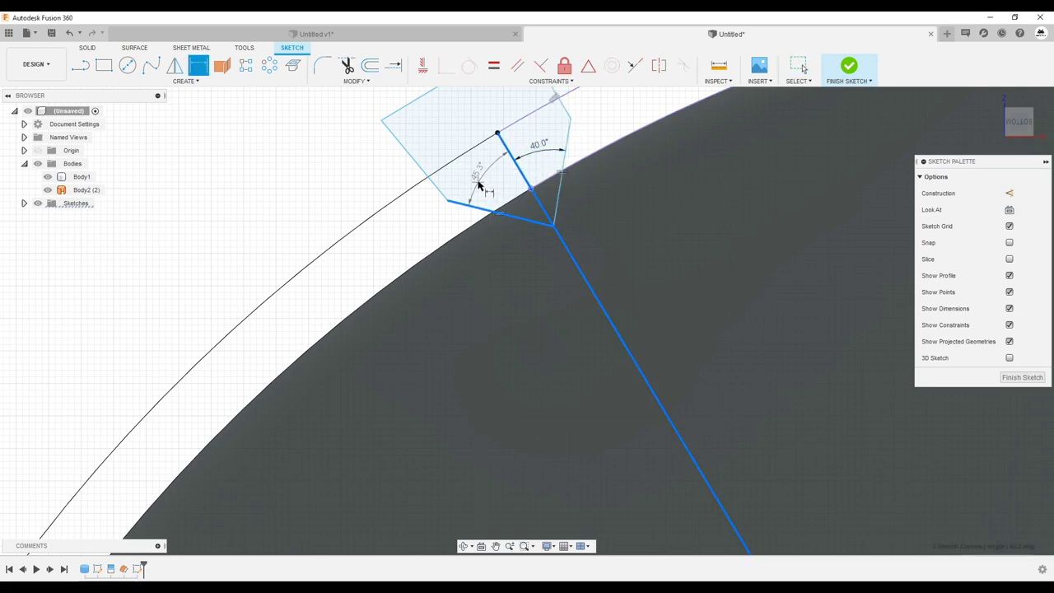
{"action": "left_click", "coordinate": [478, 184]}
{"action": "key", "text": "Return"}
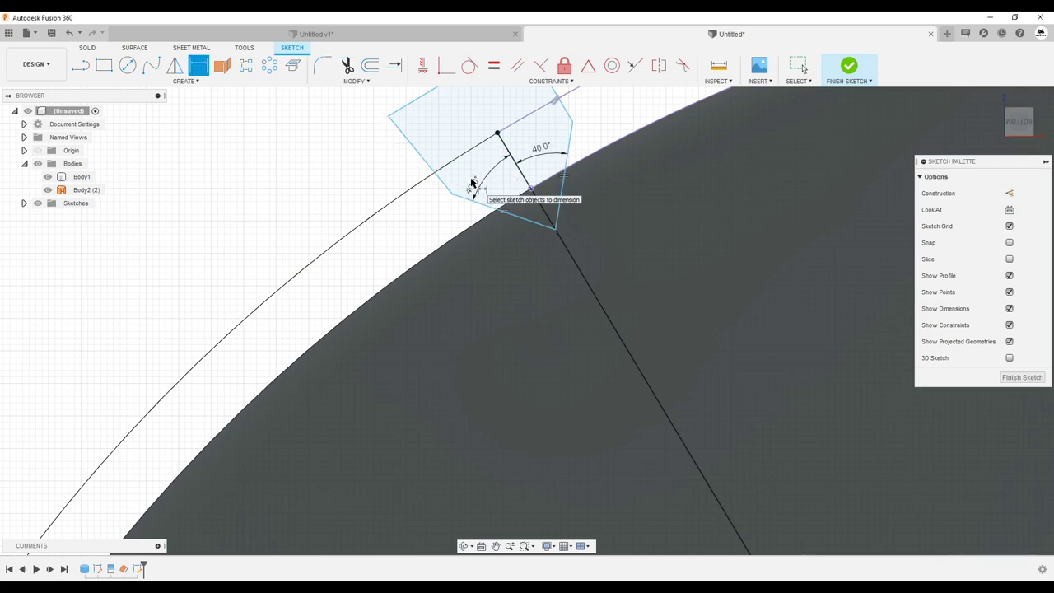
{"action": "key", "text": "Escape"}
{"action": "left_click_drag", "start_coordinate": [556, 229], "coordinate": [549, 220]}
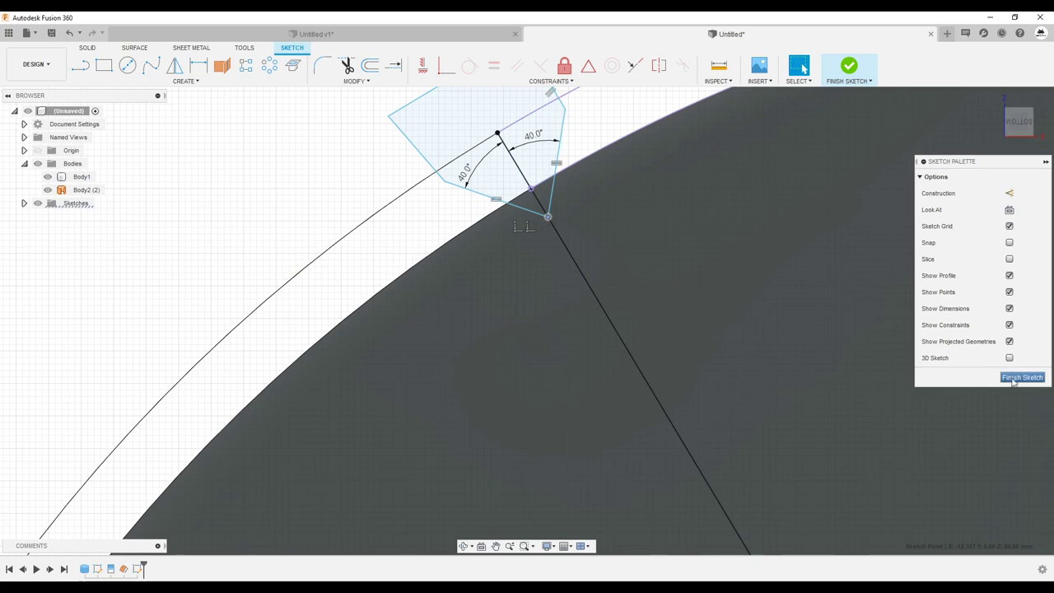
{"action": "left_click", "coordinate": [1022, 377]}
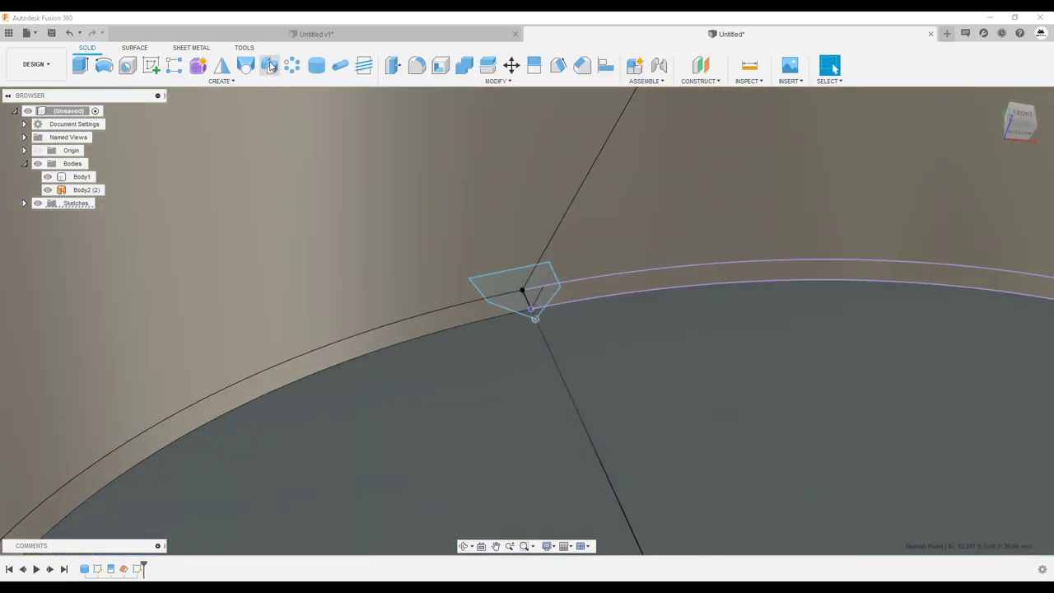
Step: Start a Path + Guide Rail sweep and select the pointed profile faces
{"action": "left_click", "coordinate": [271, 66]}
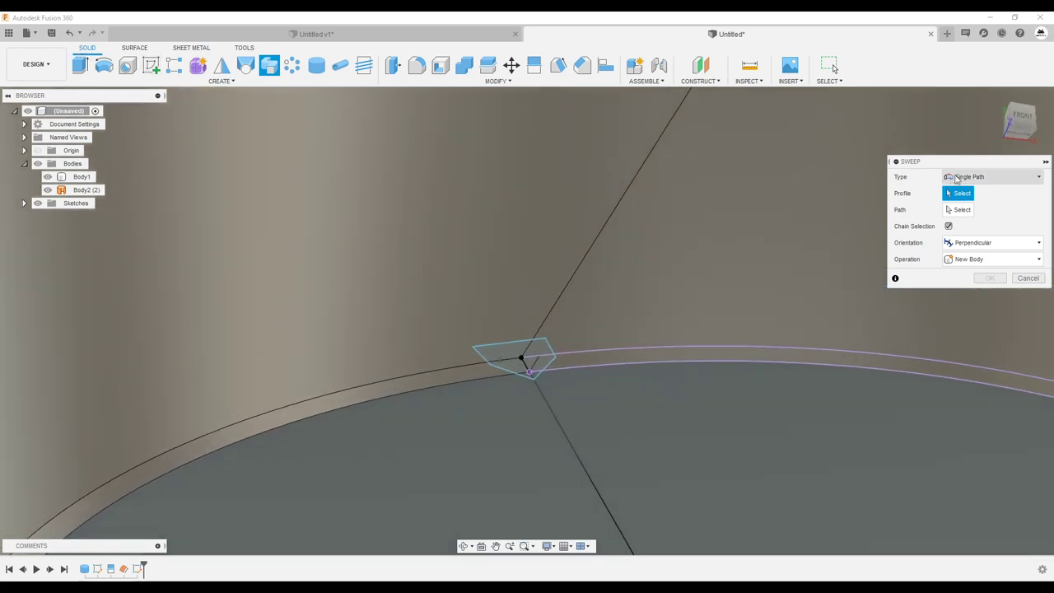
{"action": "left_click", "coordinate": [996, 177]}
{"action": "left_click", "coordinate": [1004, 210]}
{"action": "scroll", "coordinate": [546, 360], "scroll_direction": "up", "scroll_amount": 2}
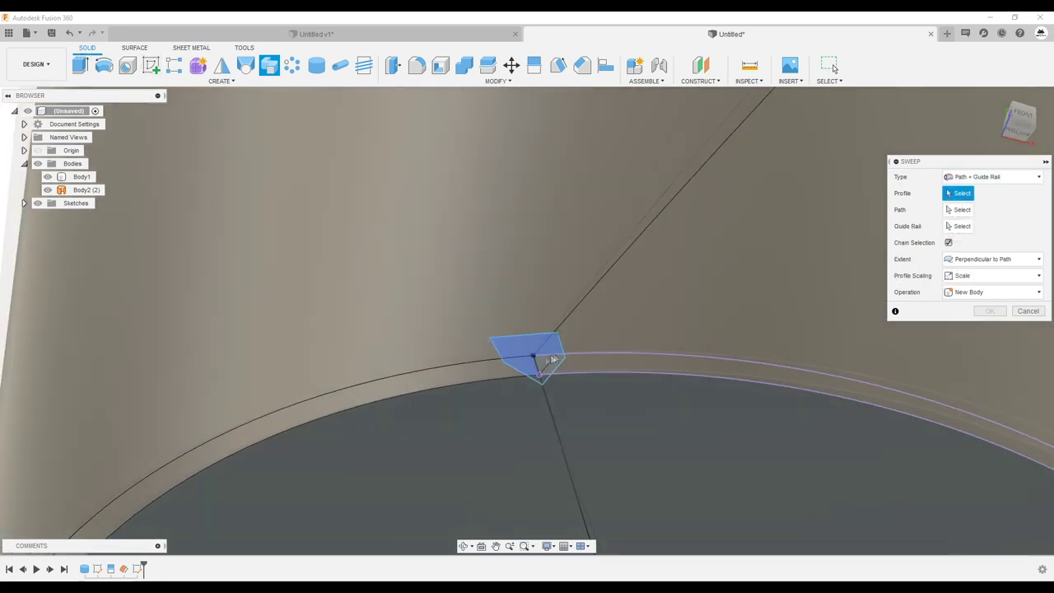
{"action": "scroll", "coordinate": [543, 378], "scroll_direction": "up", "scroll_amount": 3}
{"action": "left_click", "coordinate": [534, 421]}
{"action": "left_click", "coordinate": [513, 467]}
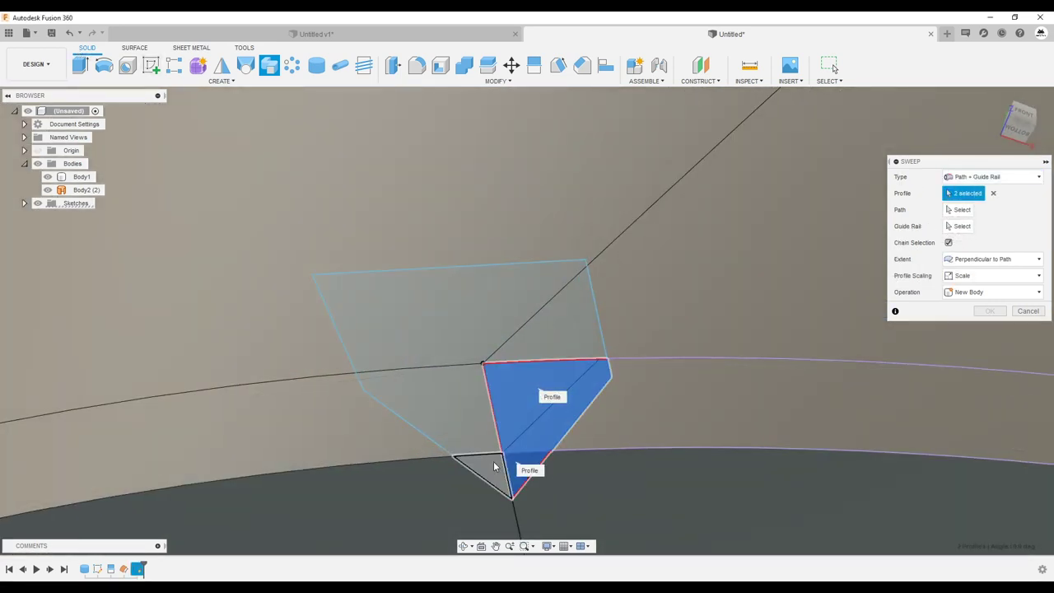
{"action": "left_click", "coordinate": [498, 466]}
{"action": "scroll", "coordinate": [684, 296], "scroll_direction": "down", "scroll_amount": 3}
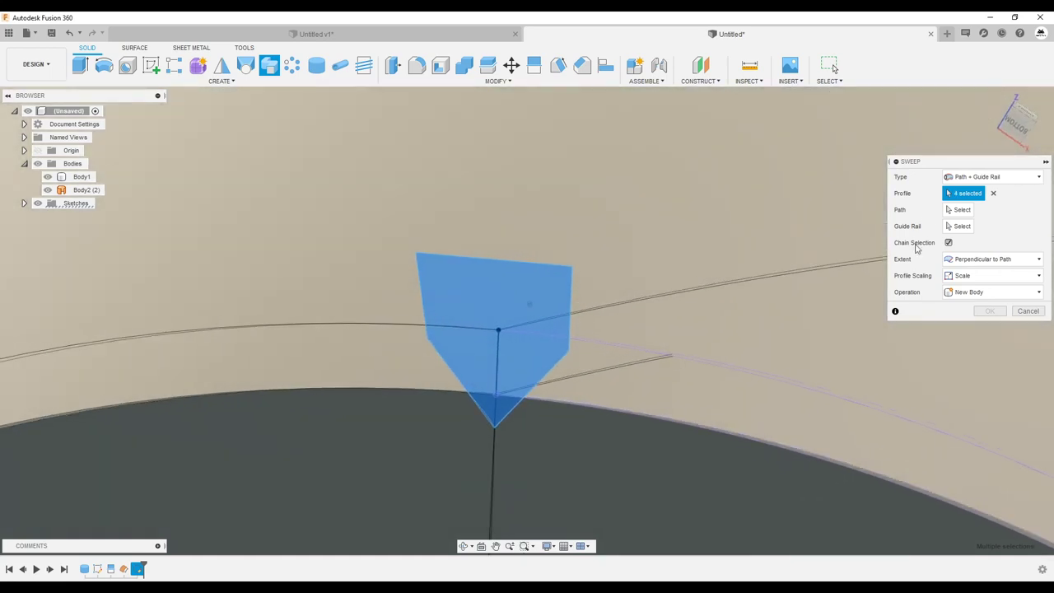
Step: Use the slanted line as the sweep path and pick the guide rail
{"action": "left_click", "coordinate": [961, 212]}
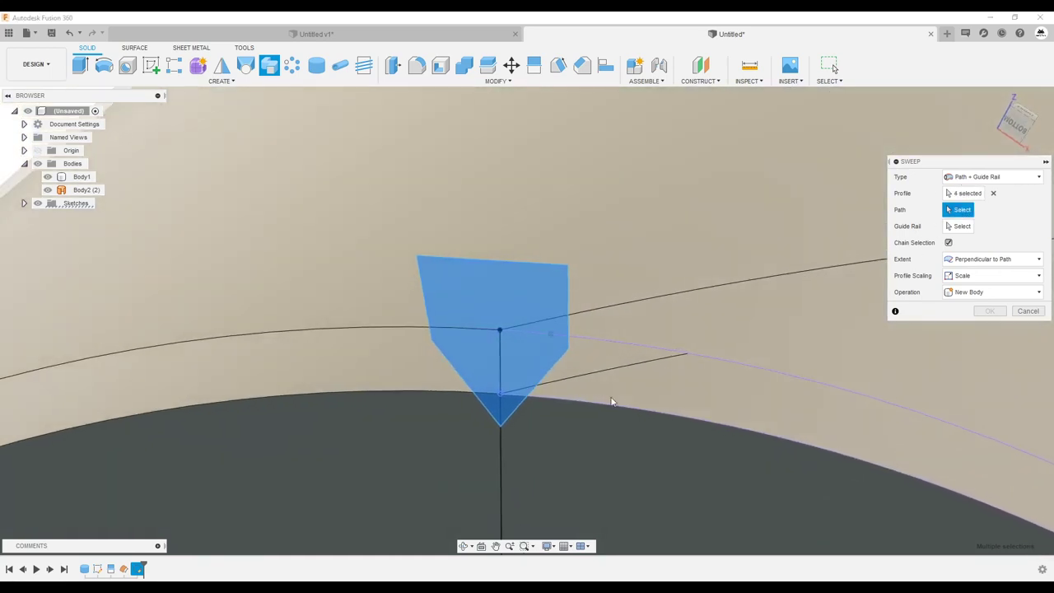
{"action": "left_click", "coordinate": [584, 375]}
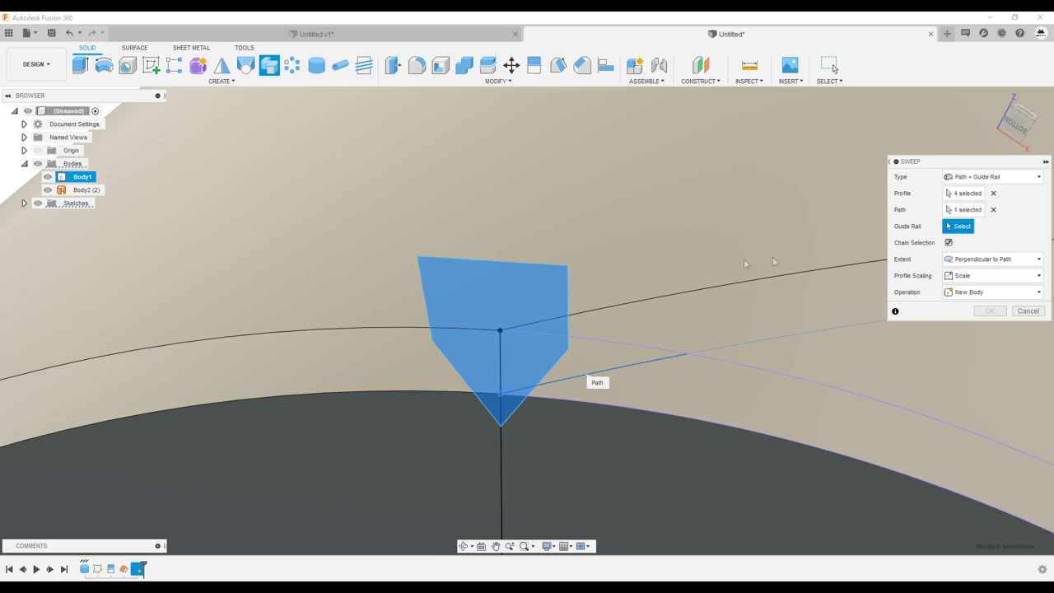
{"action": "left_click", "coordinate": [639, 303]}
{"action": "middle_click_drag", "start_coordinate": [634, 305], "coordinate": [370, 271], "text": "shift"}
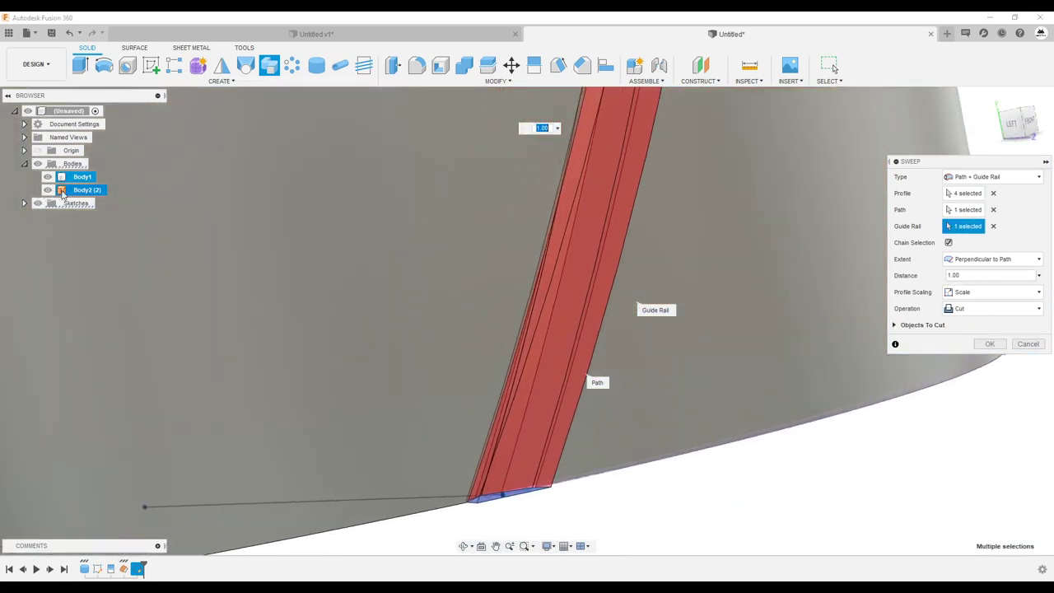
{"action": "mouse_move", "coordinate": [47, 196]}
{"action": "middle_mouse_down", "text": "shift"}
{"action": "mouse_move", "coordinate": [321, 222]}
{"action": "mouse_move", "coordinate": [902, 441]}
{"action": "middle_mouse_up", "text": "shift"}
{"action": "scroll", "coordinate": [901, 440], "scroll_direction": "down", "scroll_amount": 5}
{"action": "mouse_move", "coordinate": [823, 346]}
{"action": "middle_mouse_down", "text": "shift"}
{"action": "mouse_move", "coordinate": [749, 194]}
{"action": "mouse_move", "coordinate": [723, 225]}
{"action": "mouse_move", "coordinate": [823, 247]}
{"action": "middle_mouse_up", "text": "shift"}
{"action": "scroll", "coordinate": [790, 198], "scroll_direction": "up", "scroll_amount": 3}
Step: Set the sweep extent to Perpendicular to Path and confirm the cut
{"action": "left_click", "coordinate": [980, 260]}
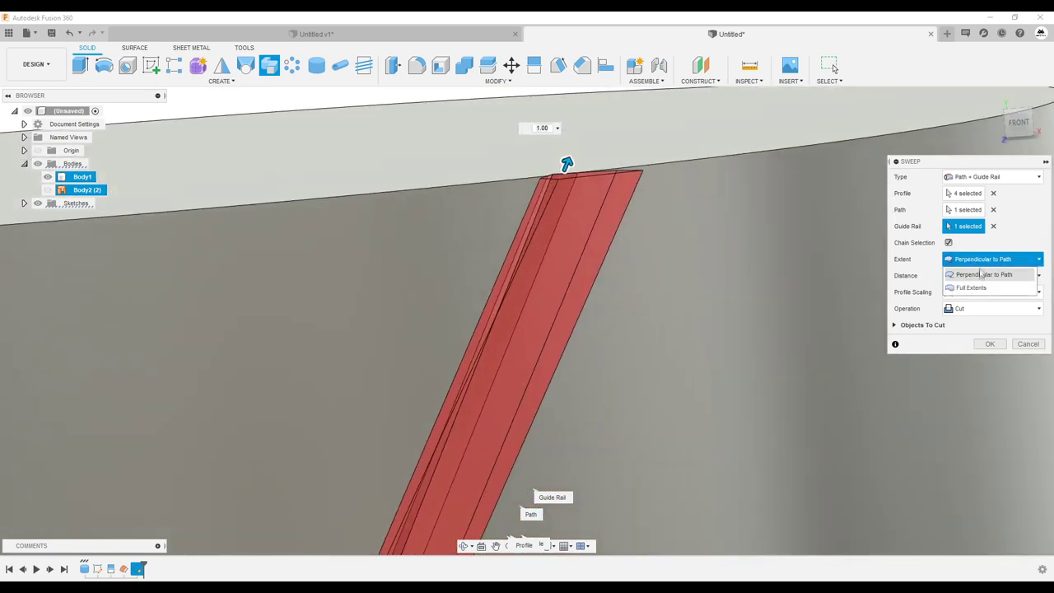
{"action": "left_click", "coordinate": [980, 289]}
{"action": "left_click", "coordinate": [995, 260]}
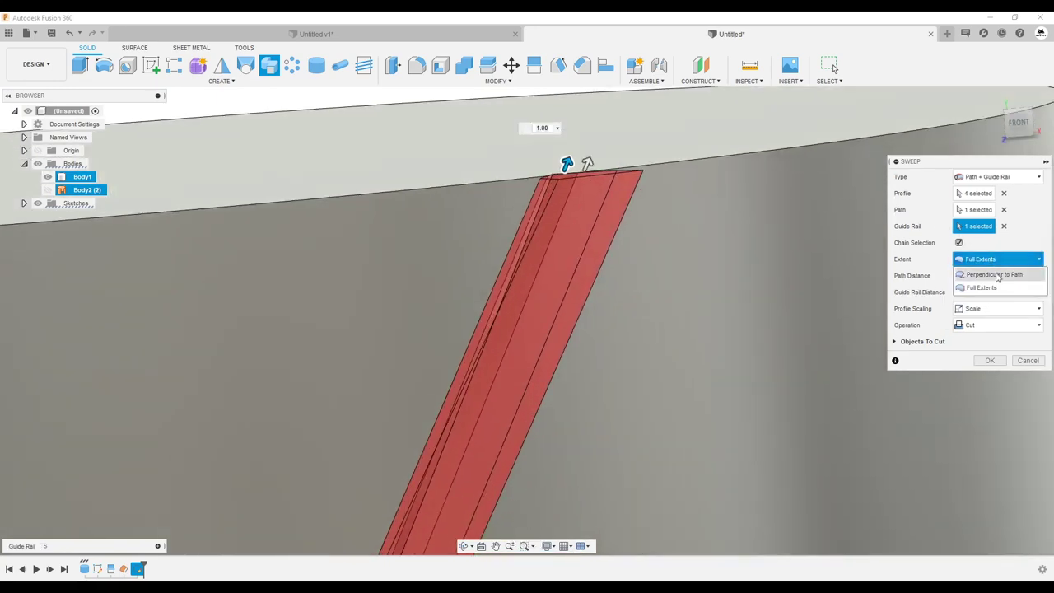
{"action": "left_click", "coordinate": [996, 275]}
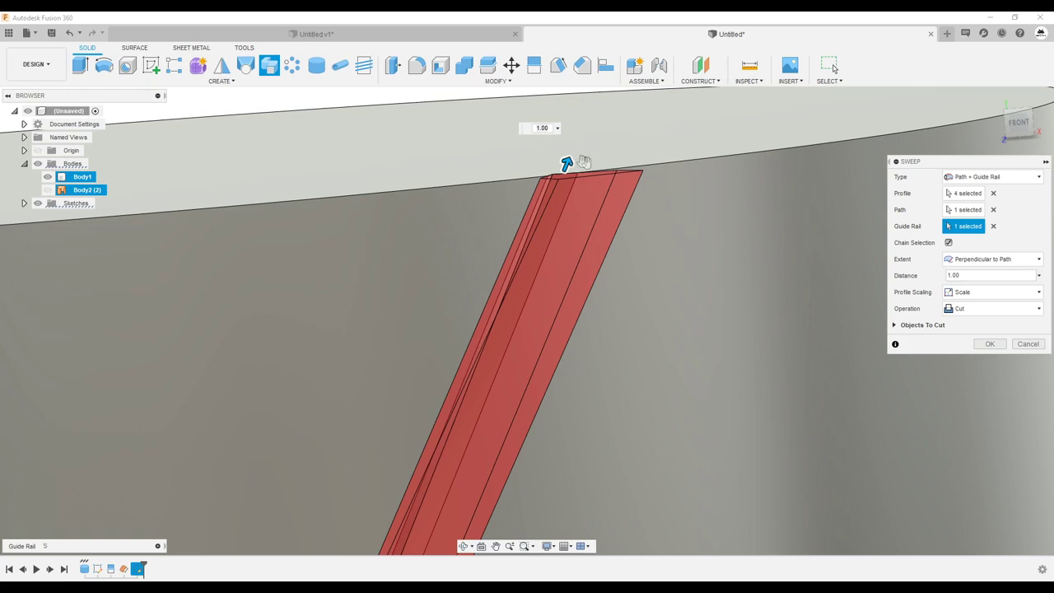
{"action": "middle_click_drag", "start_coordinate": [576, 162], "coordinate": [619, 169], "text": "shift"}
{"action": "left_click", "coordinate": [988, 344]}
{"action": "mouse_move", "coordinate": [913, 301]}
{"action": "middle_mouse_down", "text": "shift"}
{"action": "mouse_move", "coordinate": [562, 259]}
{"action": "mouse_move", "coordinate": [543, 246]}
{"action": "mouse_move", "coordinate": [479, 340]}
{"action": "mouse_move", "coordinate": [493, 329]}
{"action": "middle_mouse_up", "text": "shift"}
Step: Mirror the two groove faces across the middle origin plane
{"action": "left_click", "coordinate": [224, 71]}
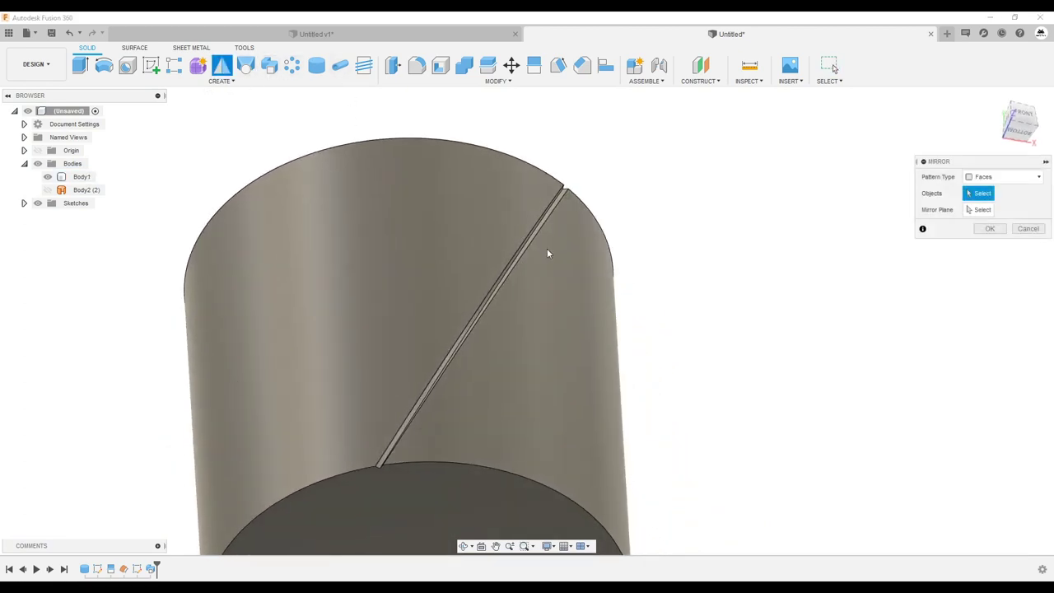
{"action": "middle_click_drag", "start_coordinate": [547, 248], "coordinate": [878, 243], "text": "shift"}
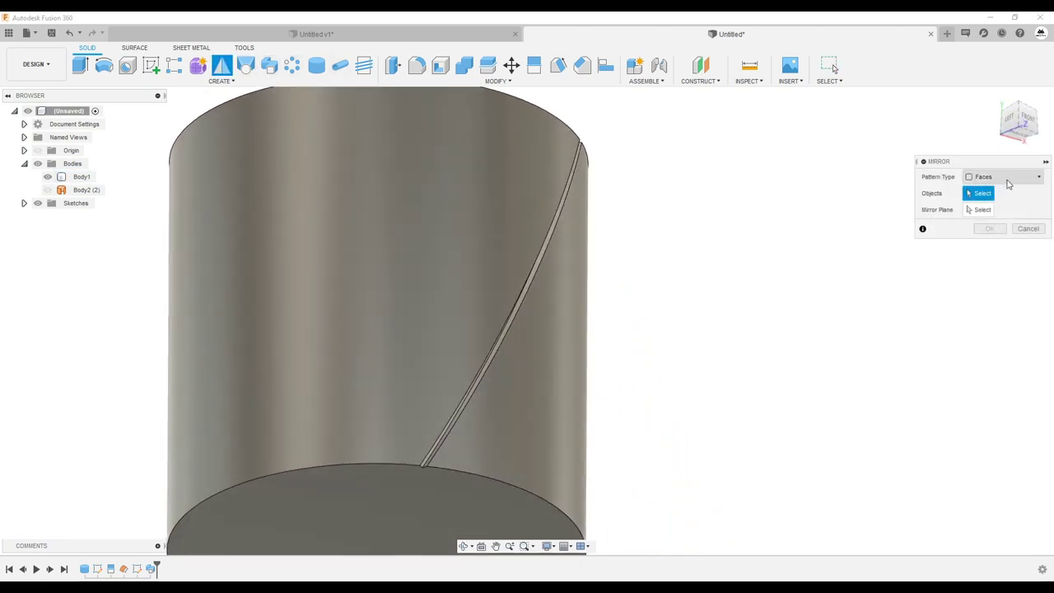
{"action": "scroll", "coordinate": [425, 482], "scroll_direction": "up", "scroll_amount": 5}
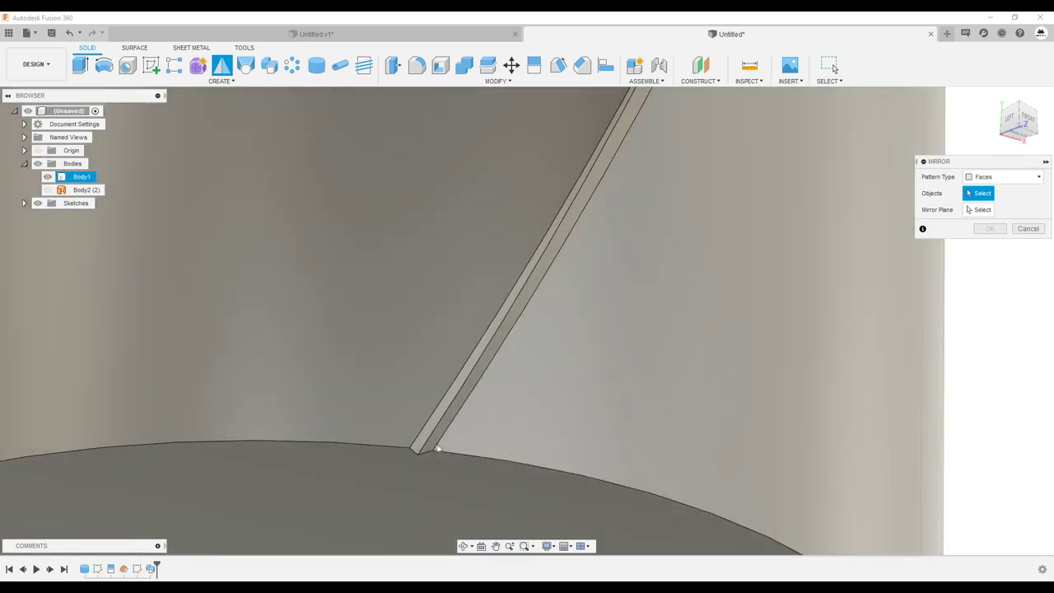
{"action": "scroll", "coordinate": [431, 442], "scroll_direction": "up", "scroll_amount": 3}
{"action": "left_click", "coordinate": [432, 444]}
{"action": "left_click", "coordinate": [425, 444]}
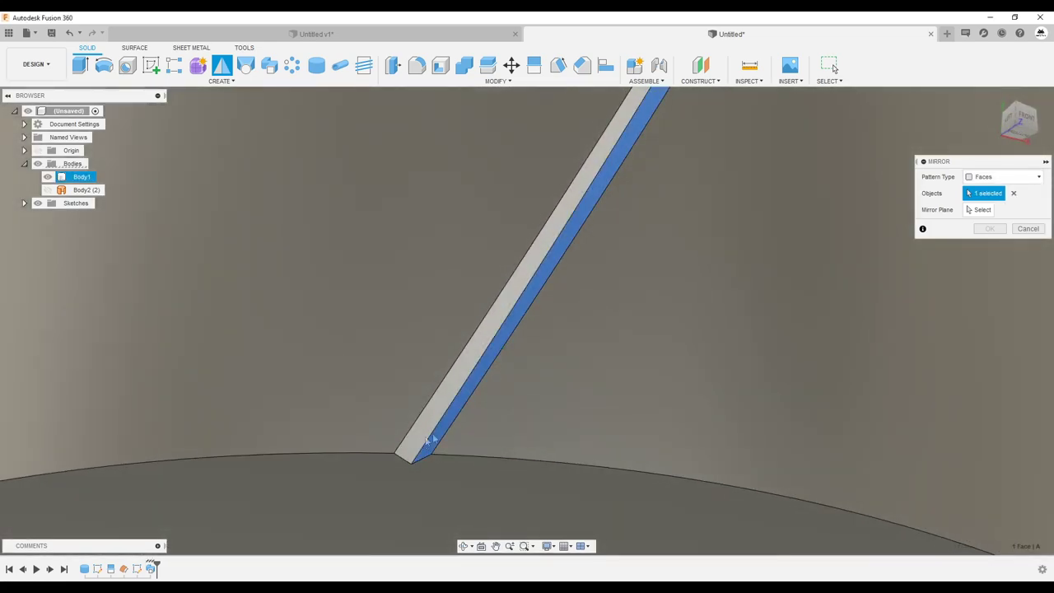
{"action": "left_click", "coordinate": [982, 209]}
{"action": "scroll", "coordinate": [588, 240], "scroll_direction": "down", "scroll_amount": 5}
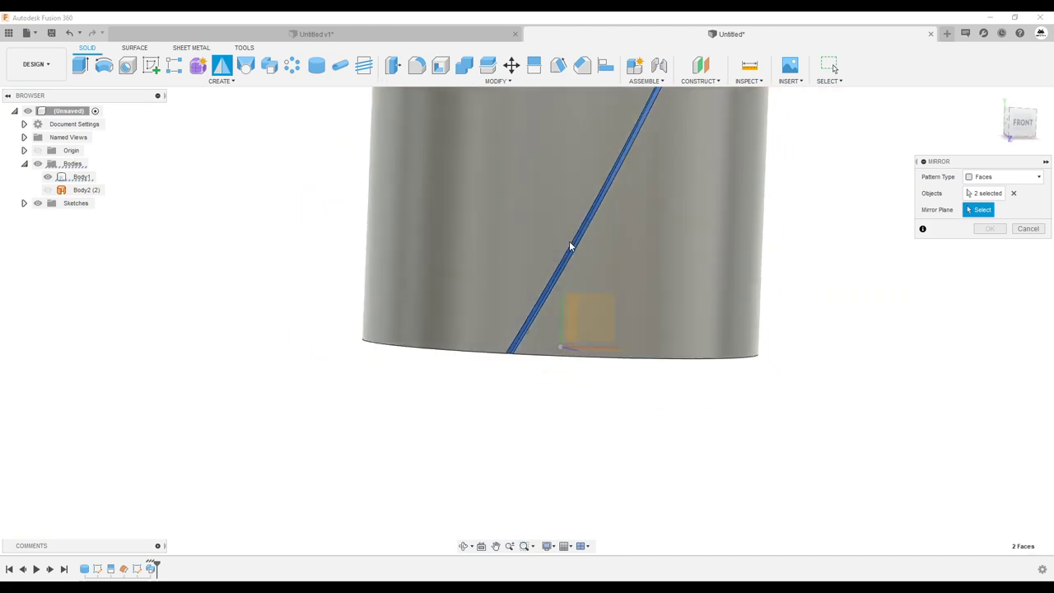
{"action": "left_click", "coordinate": [630, 320]}
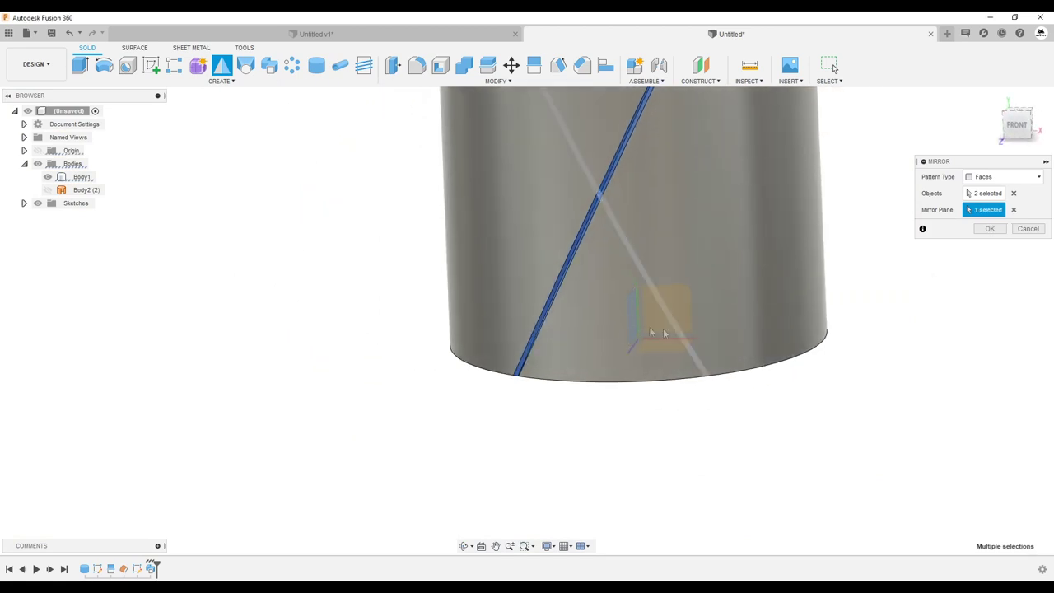
{"action": "left_click", "coordinate": [989, 229]}
{"action": "middle_click_drag", "start_coordinate": [958, 228], "coordinate": [765, 247], "text": "shift"}
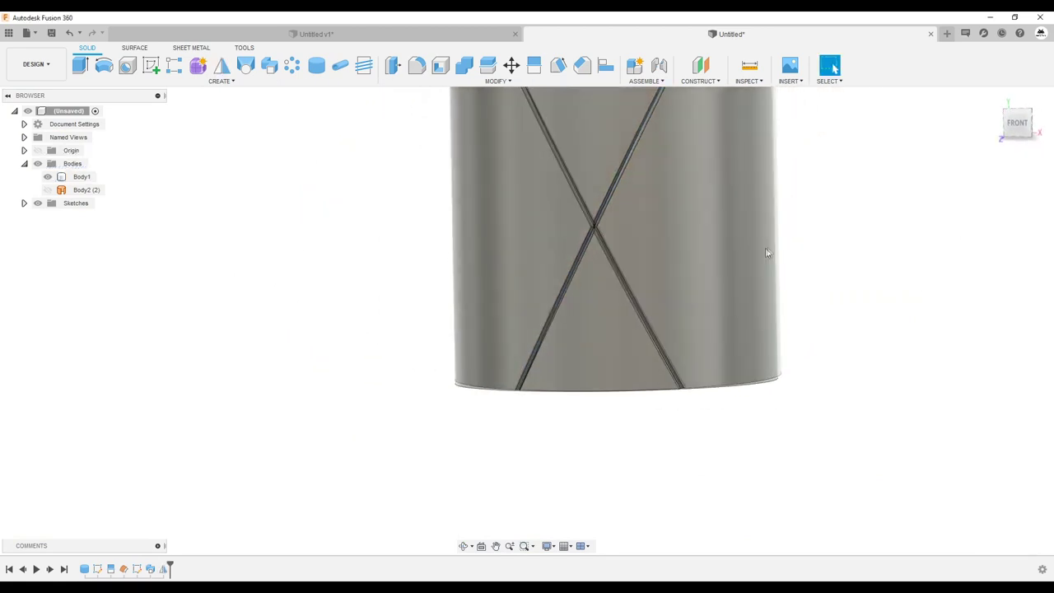
Step: Start a face circular pattern and select the crossing groove faces
{"action": "left_click", "coordinate": [293, 65]}
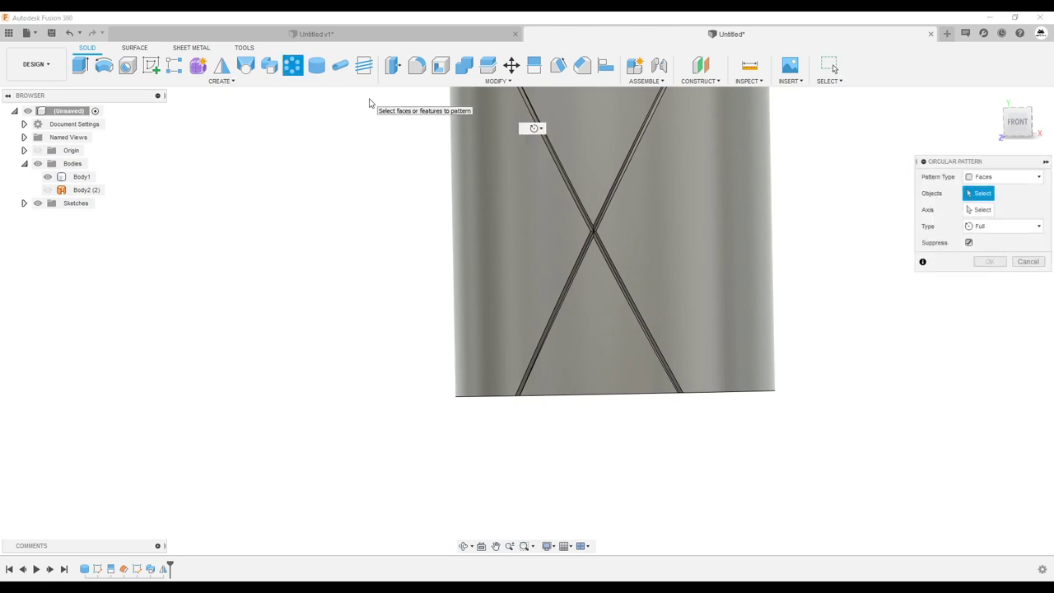
{"action": "scroll", "coordinate": [663, 279], "scroll_direction": "up", "scroll_amount": 5}
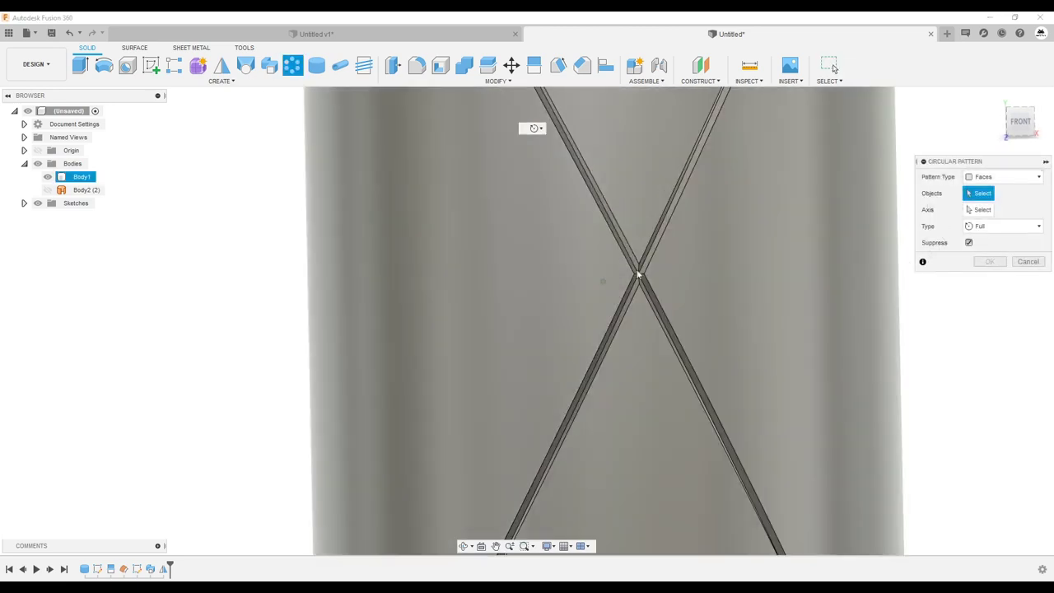
{"action": "scroll", "coordinate": [647, 268], "scroll_direction": "up", "scroll_amount": 3}
{"action": "left_click", "coordinate": [646, 268]}
{"action": "left_click", "coordinate": [624, 266]}
{"action": "left_click", "coordinate": [643, 322]}
{"action": "left_click", "coordinate": [639, 327]}
{"action": "left_click", "coordinate": [624, 321]}
{"action": "left_click", "coordinate": [615, 319]}
{"action": "scroll", "coordinate": [861, 308], "scroll_direction": "down", "scroll_amount": 3}
{"action": "scroll", "coordinate": [829, 329], "scroll_direction": "down", "scroll_amount": 3}
{"action": "scroll", "coordinate": [845, 211], "scroll_direction": "down", "scroll_amount": 4}
Step: Repeat the grooves 36 times around the cylinder's top circular edge as the axis
{"action": "left_click", "coordinate": [841, 230]}
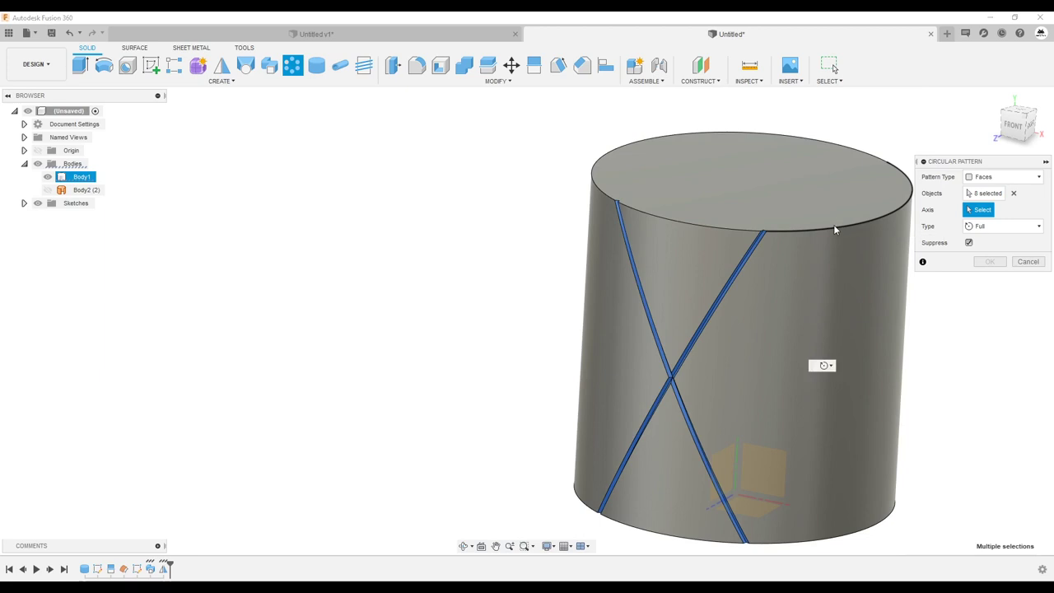
{"action": "middle_click_drag", "start_coordinate": [848, 280], "coordinate": [1049, 263], "text": "shift"}
{"action": "type", "text": "28"}
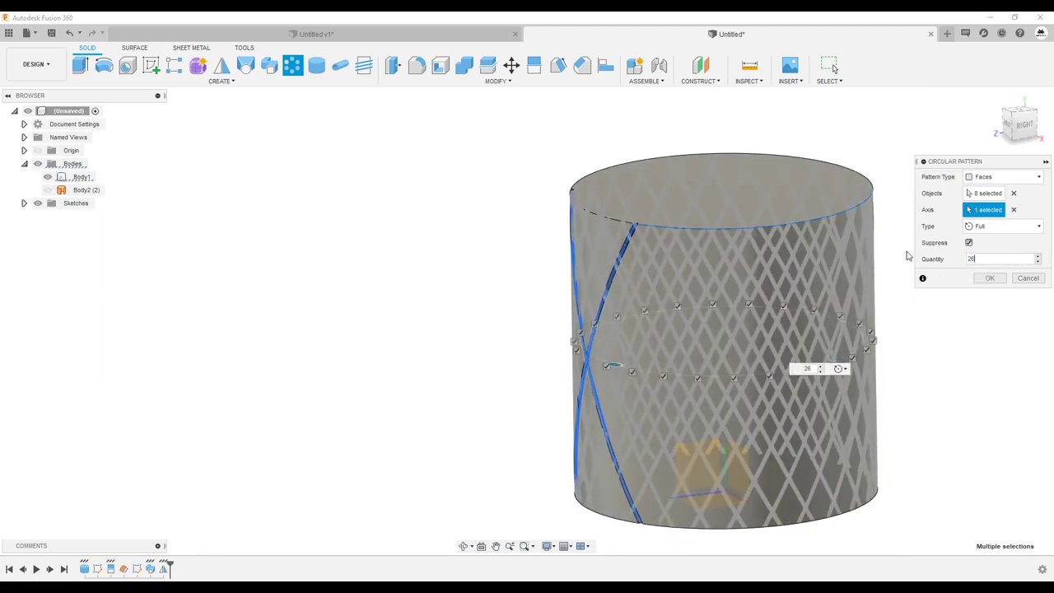
{"action": "left_click", "coordinate": [952, 259]}
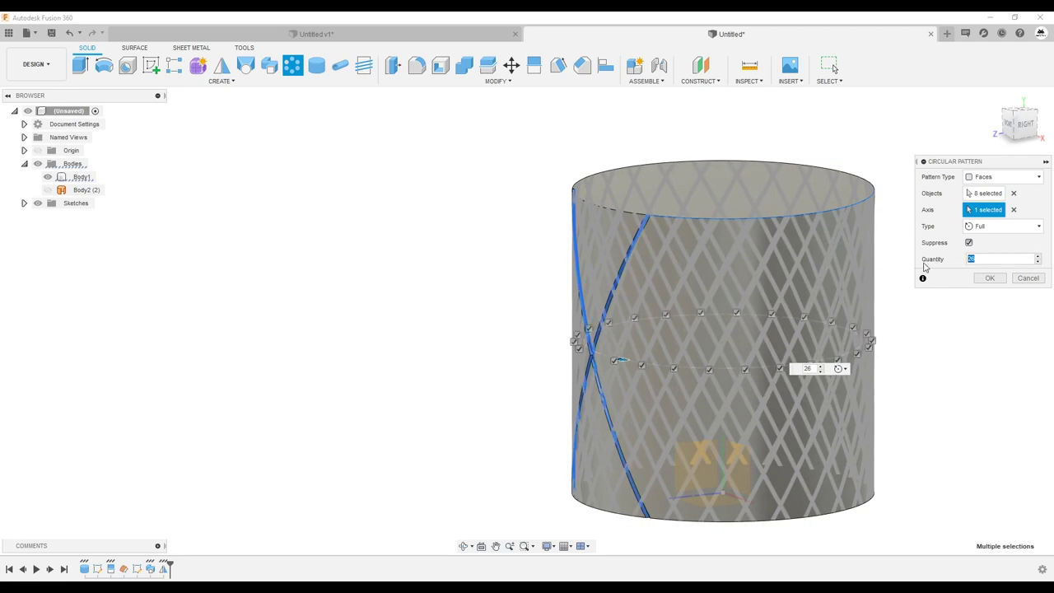
{"action": "left_click", "coordinate": [989, 279]}
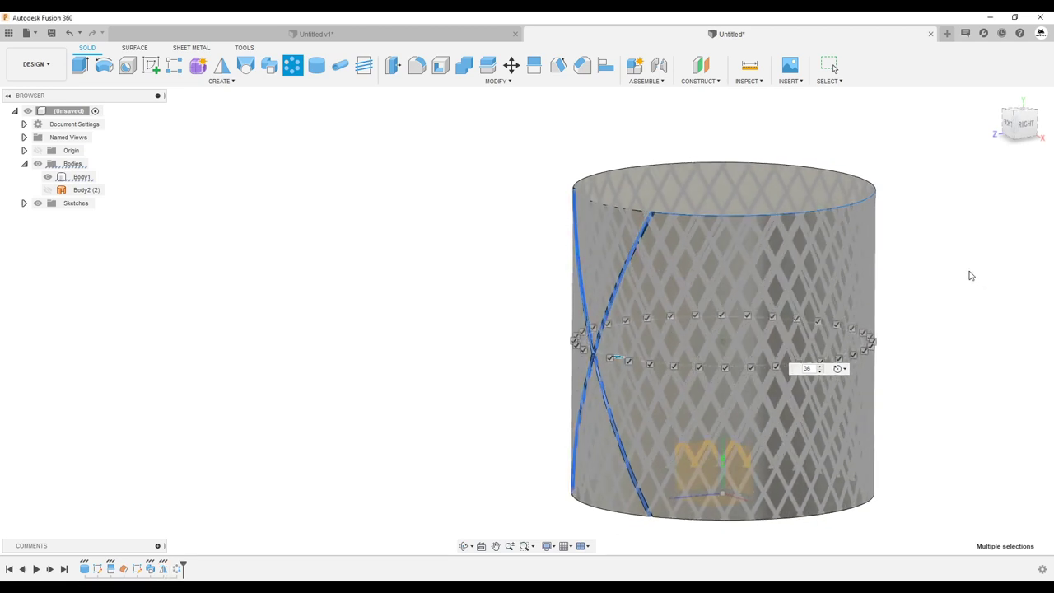
{"action": "middle_click_drag", "start_coordinate": [932, 355], "coordinate": [936, 349], "text": "shift"}
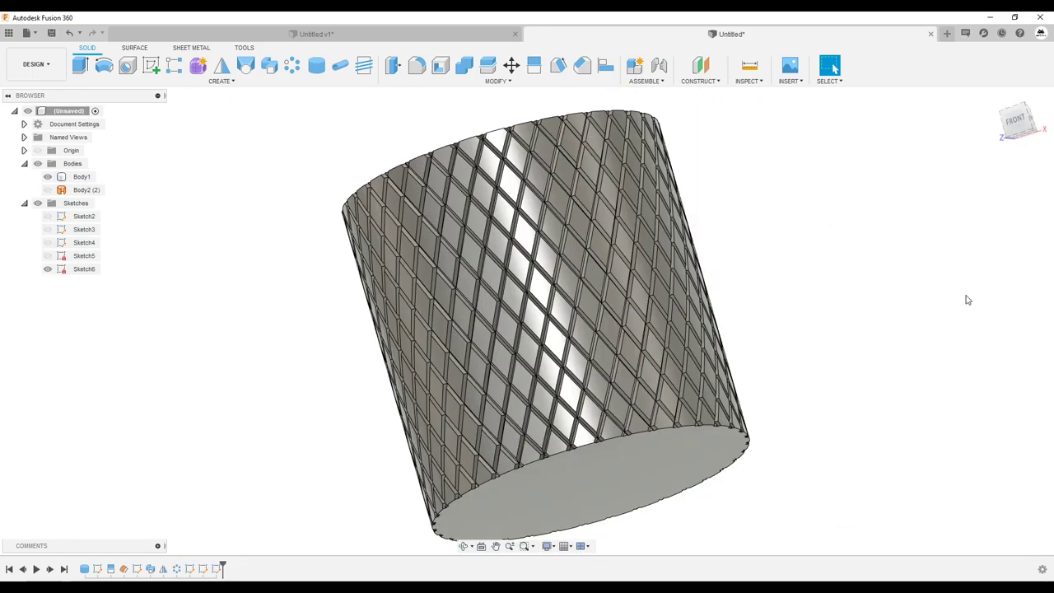
{"action": "mouse_move", "coordinate": [968, 300]}
{"action": "middle_mouse_down", "text": "shift"}
{"action": "mouse_move", "coordinate": [894, 299]}
{"action": "mouse_move", "coordinate": [650, 189]}
{"action": "mouse_move", "coordinate": [705, 532]}
{"action": "mouse_move", "coordinate": [730, 436]}
{"action": "mouse_move", "coordinate": [467, 89]}
{"action": "middle_mouse_up", "text": "shift"}
{"action": "scroll", "coordinate": [647, 177], "scroll_direction": "up", "scroll_amount": 4}
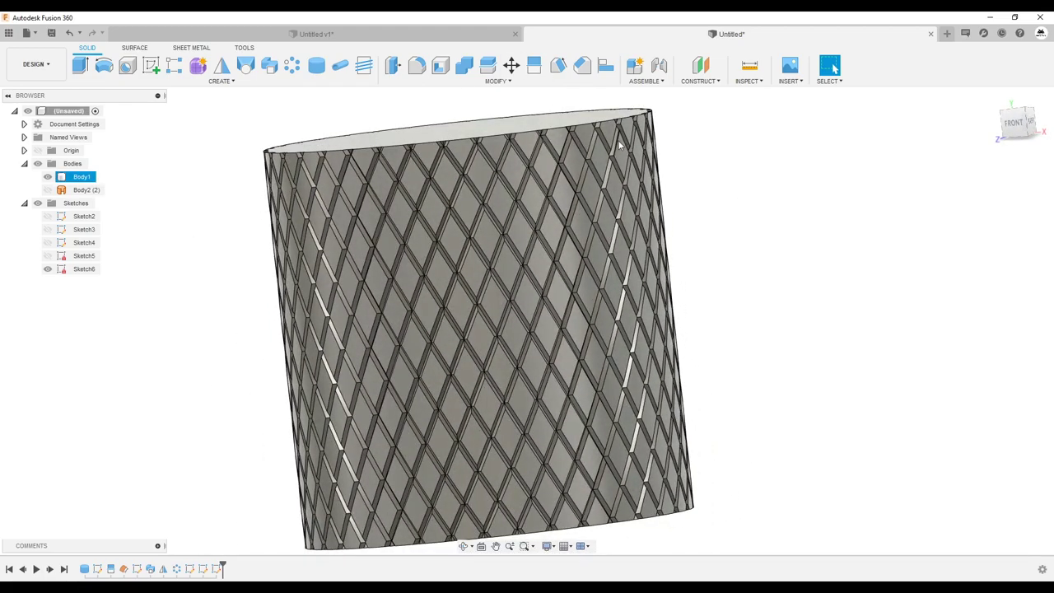
{"action": "key", "text": "f"}
{"action": "middle_click_drag", "start_coordinate": [556, 134], "coordinate": [567, 206], "text": "shift"}
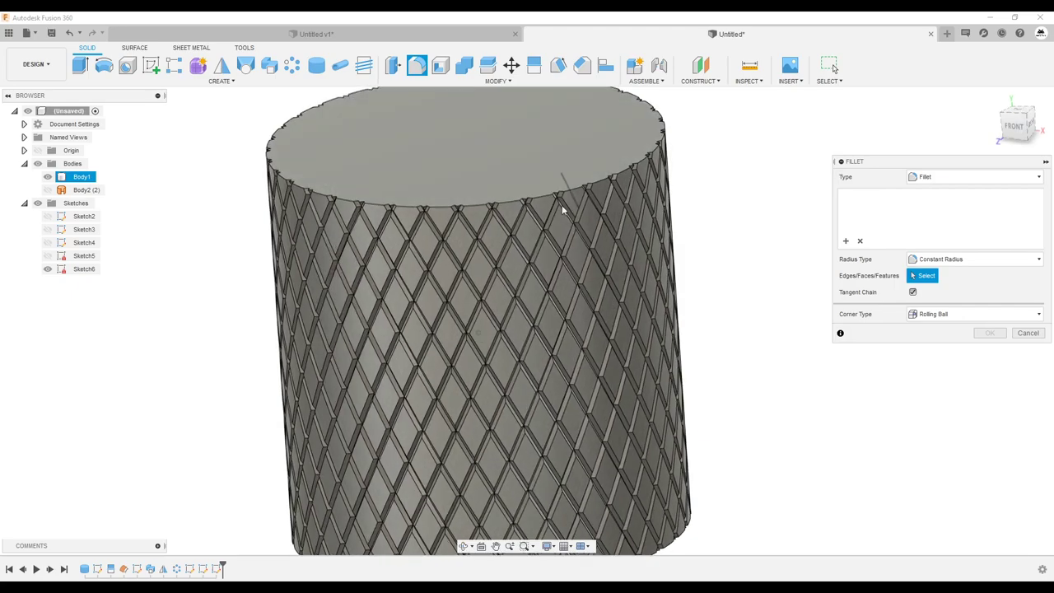
{"action": "scroll", "coordinate": [569, 198], "scroll_direction": "up", "scroll_amount": 3}
{"action": "scroll", "coordinate": [575, 177], "scroll_direction": "up", "scroll_amount": 2}
{"action": "left_click", "coordinate": [579, 174]}
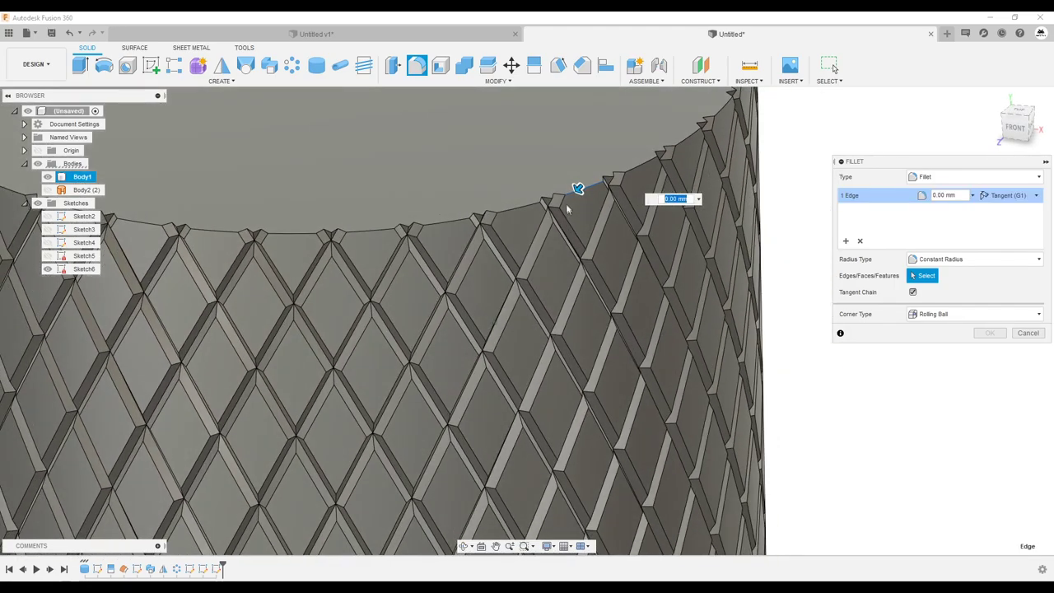
{"action": "scroll", "coordinate": [418, 227], "scroll_direction": "up", "scroll_amount": 3}
{"action": "left_click", "coordinate": [1027, 333]}
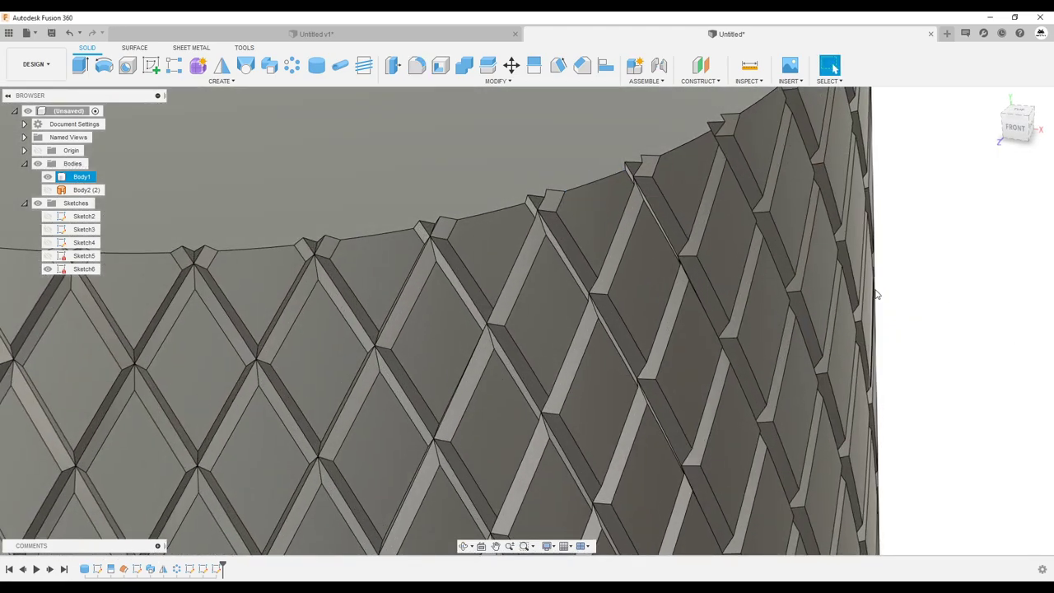
{"action": "scroll", "coordinate": [876, 294], "scroll_direction": "down", "scroll_amount": 3}
{"action": "scroll", "coordinate": [876, 294], "scroll_direction": "down", "scroll_amount": 3}
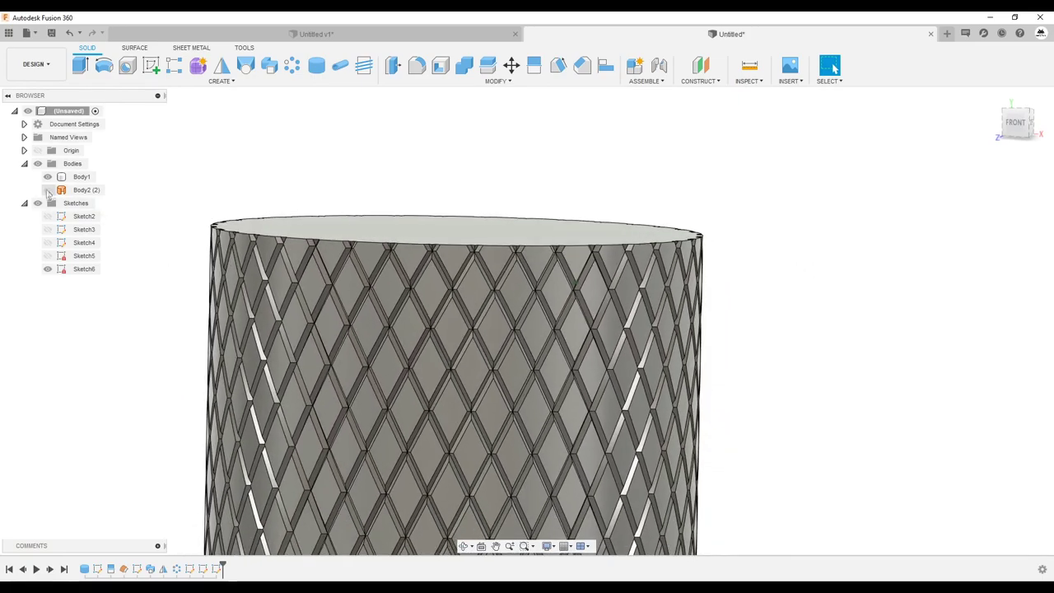
{"action": "mouse_move", "coordinate": [135, 299]}
{"action": "middle_mouse_down", "text": "shift"}
{"action": "mouse_move", "coordinate": [443, 119]}
{"action": "mouse_move", "coordinate": [478, 277]}
{"action": "middle_mouse_up", "text": "shift"}
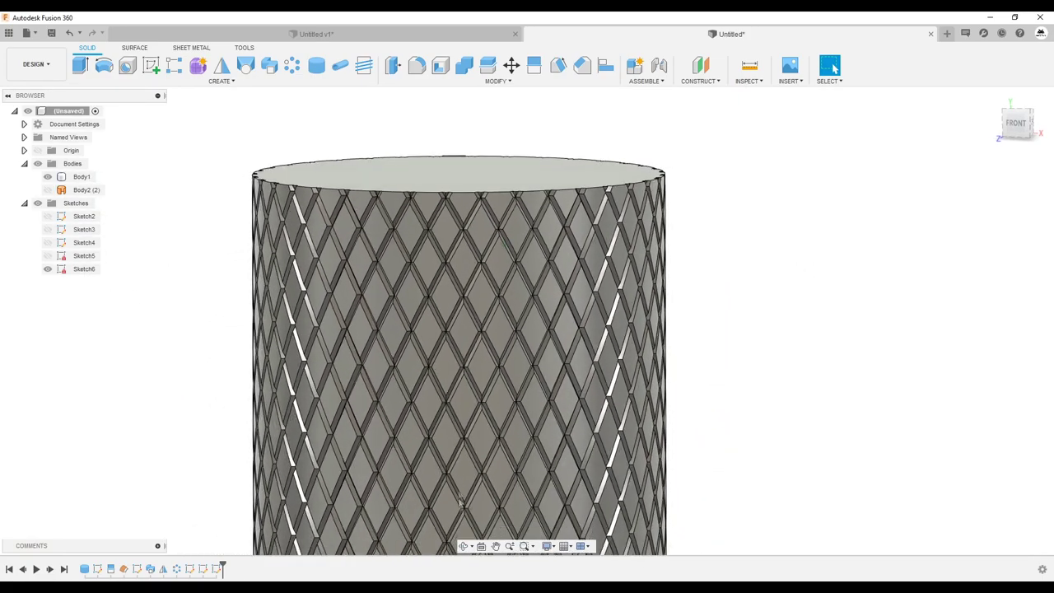
{"action": "left_click", "coordinate": [478, 278]}
{"action": "middle_click_drag", "start_coordinate": [535, 224], "coordinate": [603, 122], "text": "shift"}
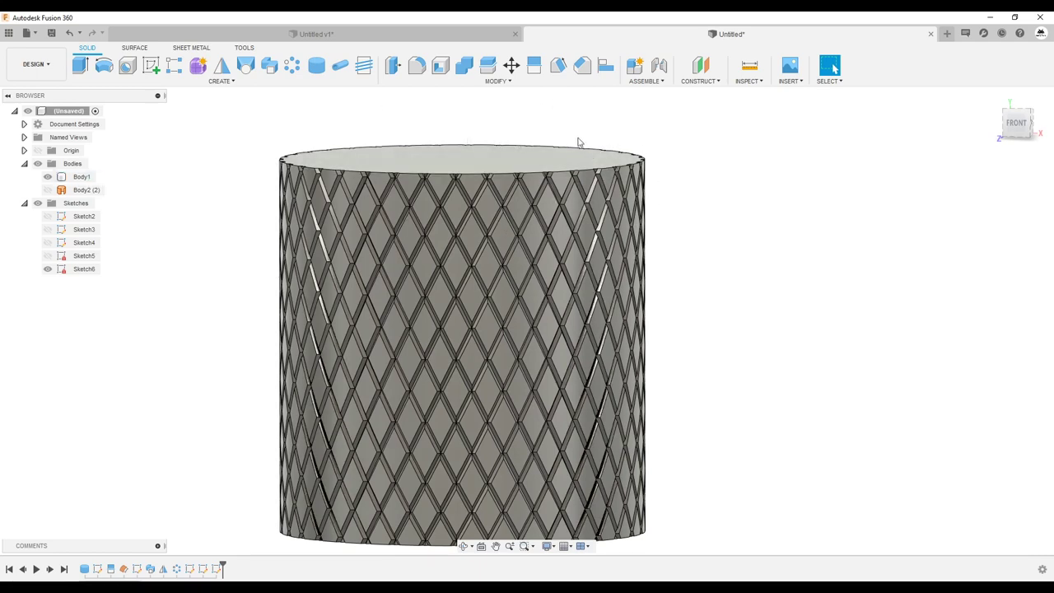
{"action": "middle_click_drag", "start_coordinate": [579, 153], "coordinate": [579, 154], "text": "shift"}
{"action": "scroll", "coordinate": [598, 159], "scroll_direction": "up", "scroll_amount": 5}
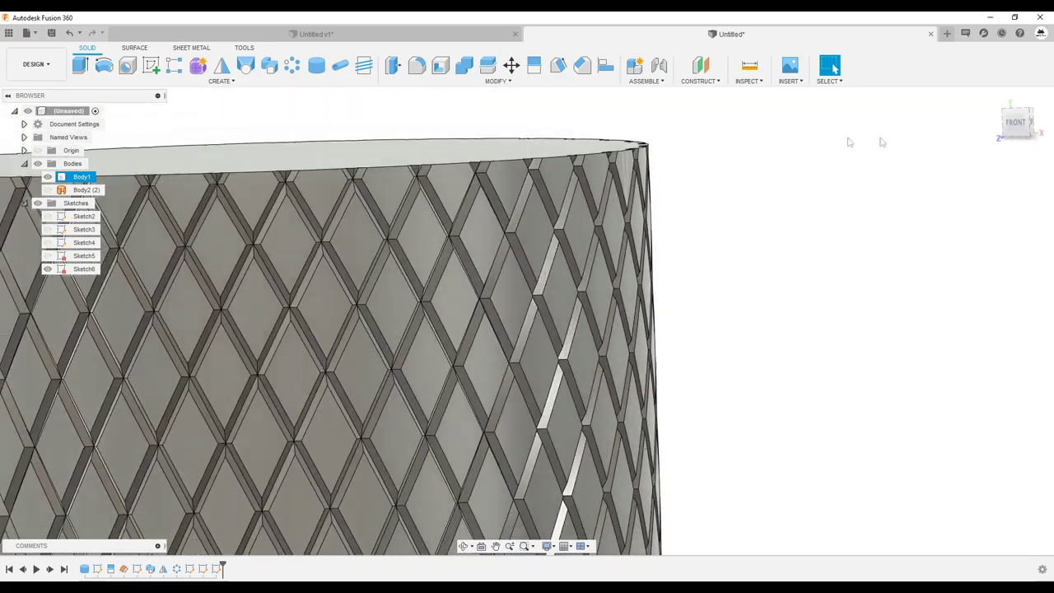
{"action": "left_click", "coordinate": [850, 142]}
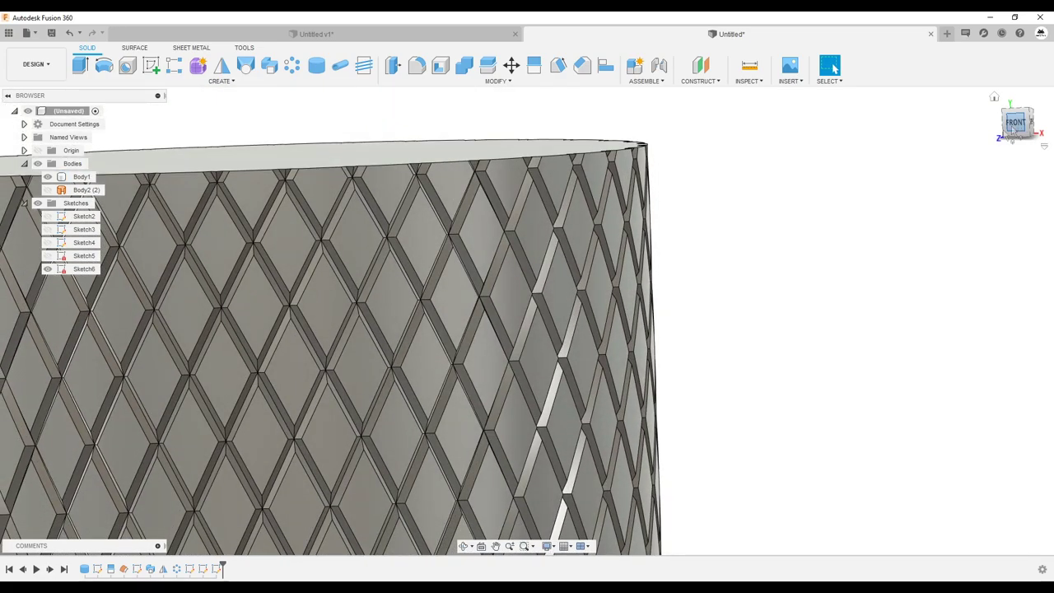
{"action": "left_click", "coordinate": [1012, 137]}
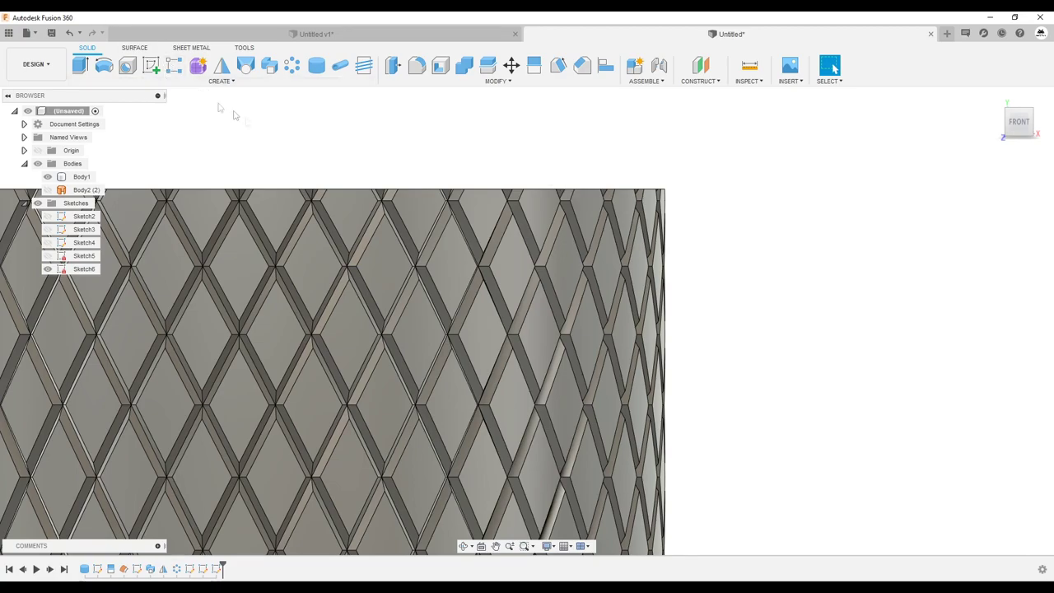
{"action": "scroll", "coordinate": [233, 116], "scroll_direction": "down", "scroll_amount": 3}
Step: Start a new sketch on the front plane
{"action": "left_click", "coordinate": [150, 65]}
{"action": "left_click", "coordinate": [364, 98]}
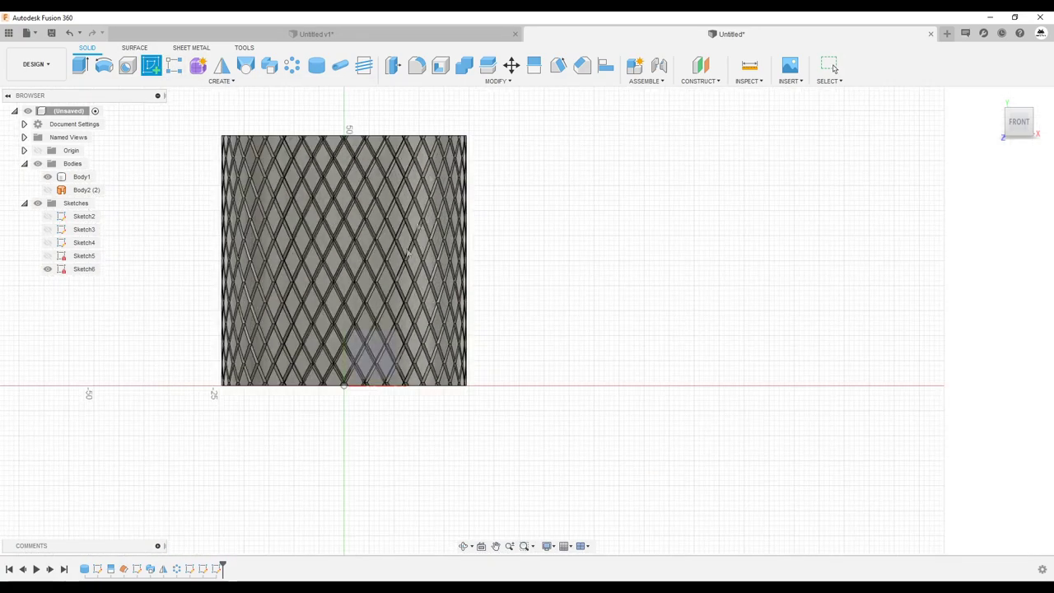
{"action": "left_click", "coordinate": [370, 355]}
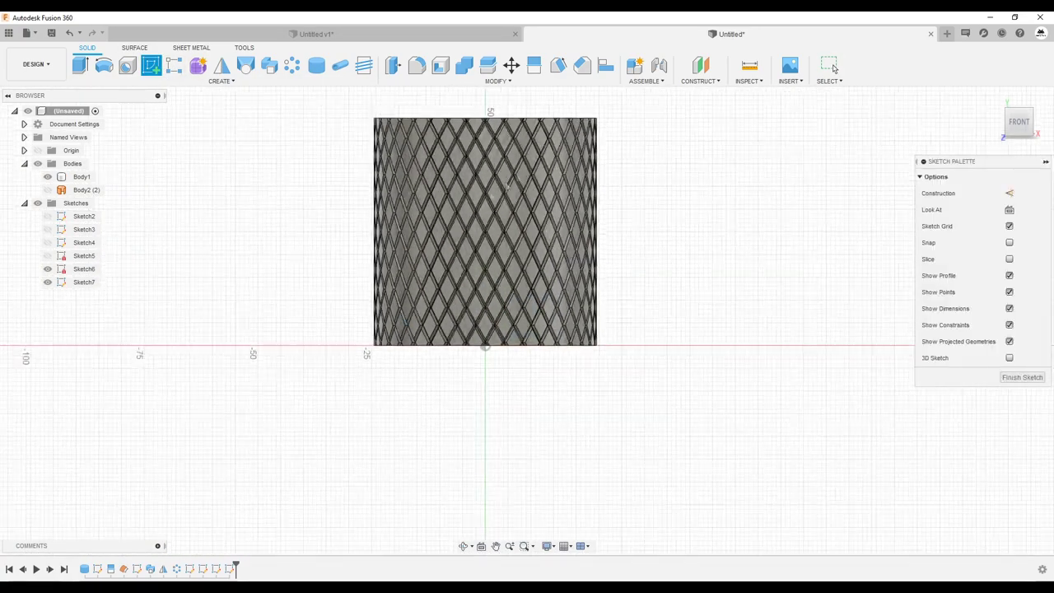
{"action": "scroll", "coordinate": [560, 117], "scroll_direction": "up", "scroll_amount": 3}
Step: Draw a closed triangle over the cylinder's top-right corner and begin revolving it
{"action": "left_click", "coordinate": [84, 67]}
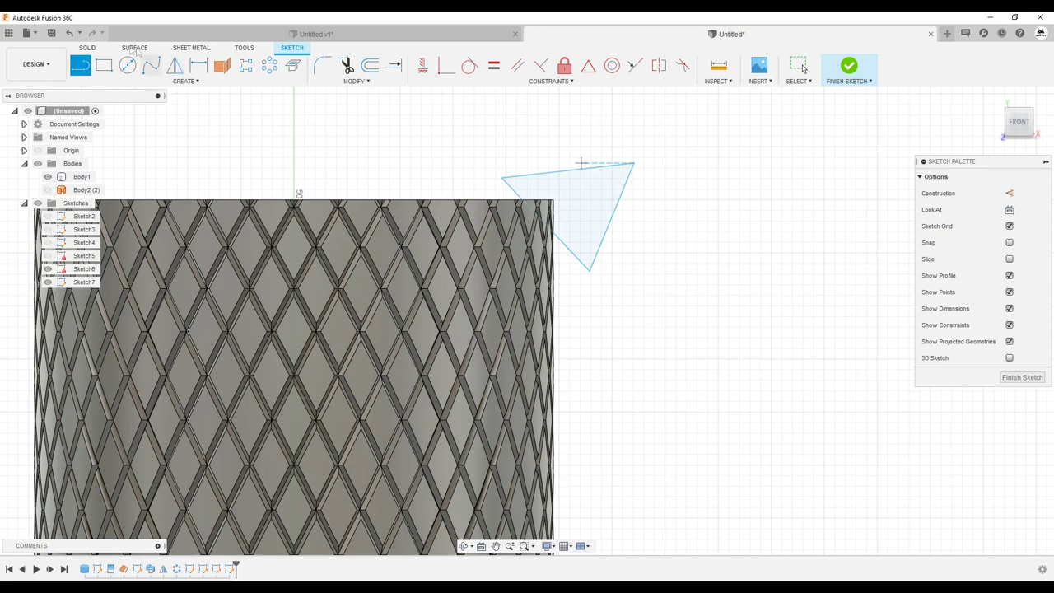
{"action": "left_click", "coordinate": [85, 47]}
{"action": "left_click", "coordinate": [106, 66]}
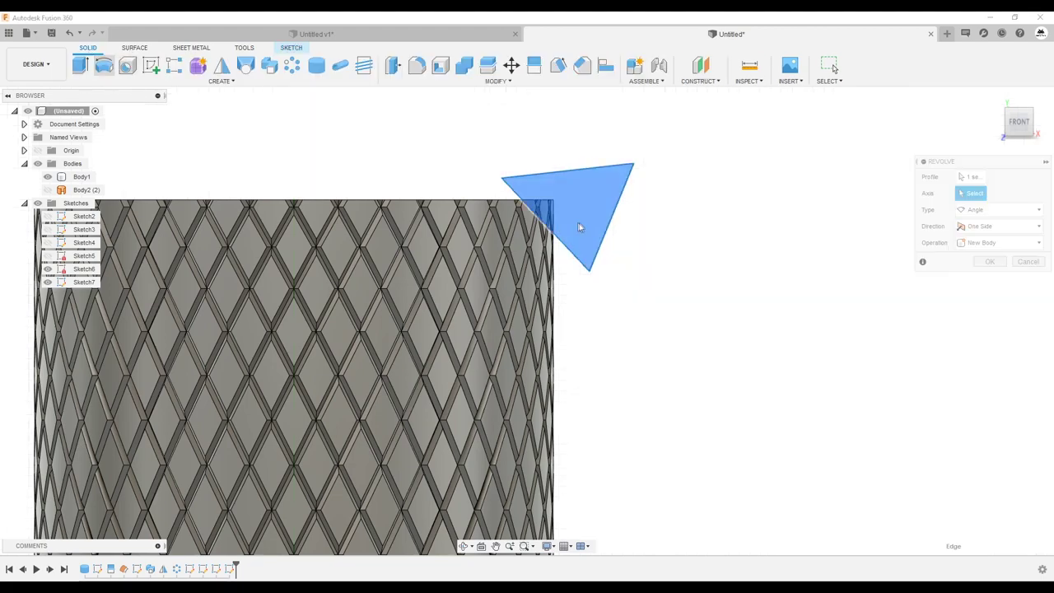
Step: Revolve-cut the triangle 360° around the cylinder's central axis to chamfer the top rim
{"action": "scroll", "coordinate": [718, 171], "scroll_direction": "down", "scroll_amount": 4}
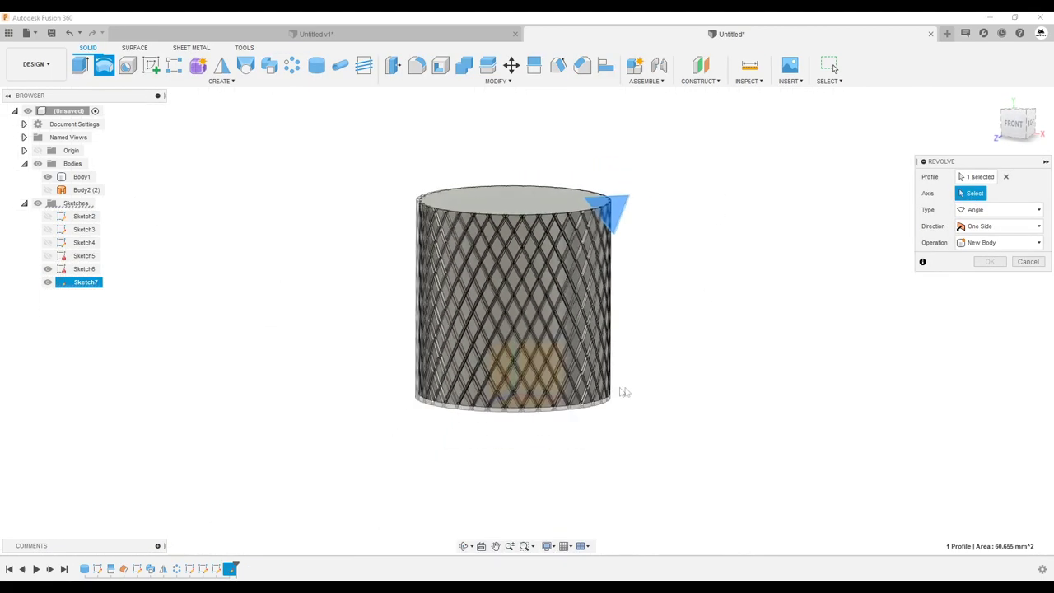
{"action": "left_click", "coordinate": [624, 308]}
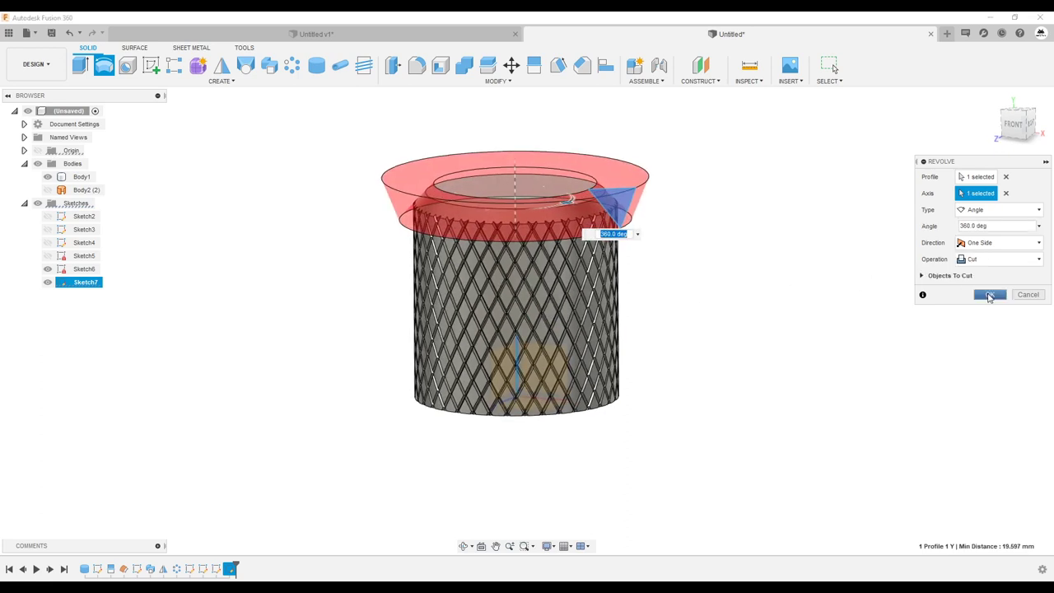
{"action": "left_click", "coordinate": [989, 296]}
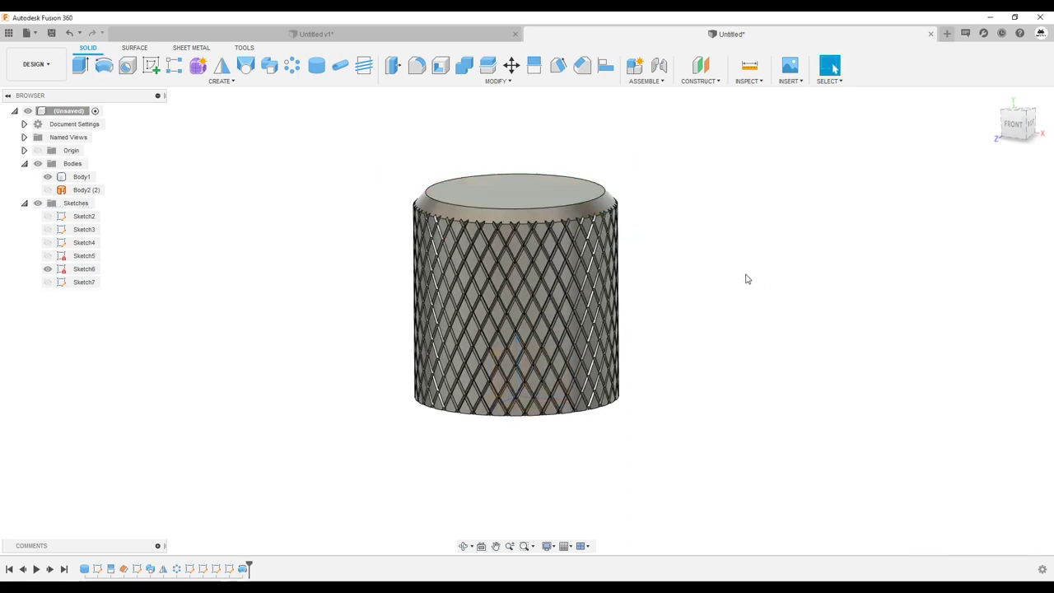
{"action": "scroll", "coordinate": [569, 250], "scroll_direction": "up", "scroll_amount": 5}
{"action": "scroll", "coordinate": [599, 201], "scroll_direction": "down", "scroll_amount": 2}
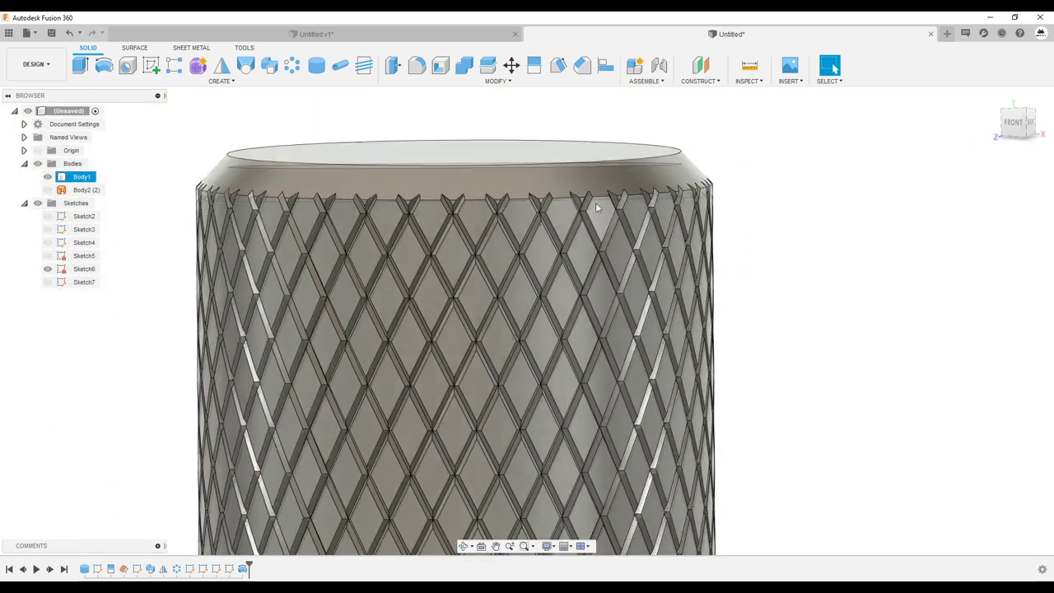
{"action": "mouse_move", "coordinate": [370, 224]}
{"action": "middle_mouse_down", "text": "shift"}
{"action": "mouse_move", "coordinate": [343, 198]}
{"action": "mouse_move", "coordinate": [413, 183]}
{"action": "mouse_move", "coordinate": [550, 109]}
{"action": "middle_mouse_up", "text": "shift"}
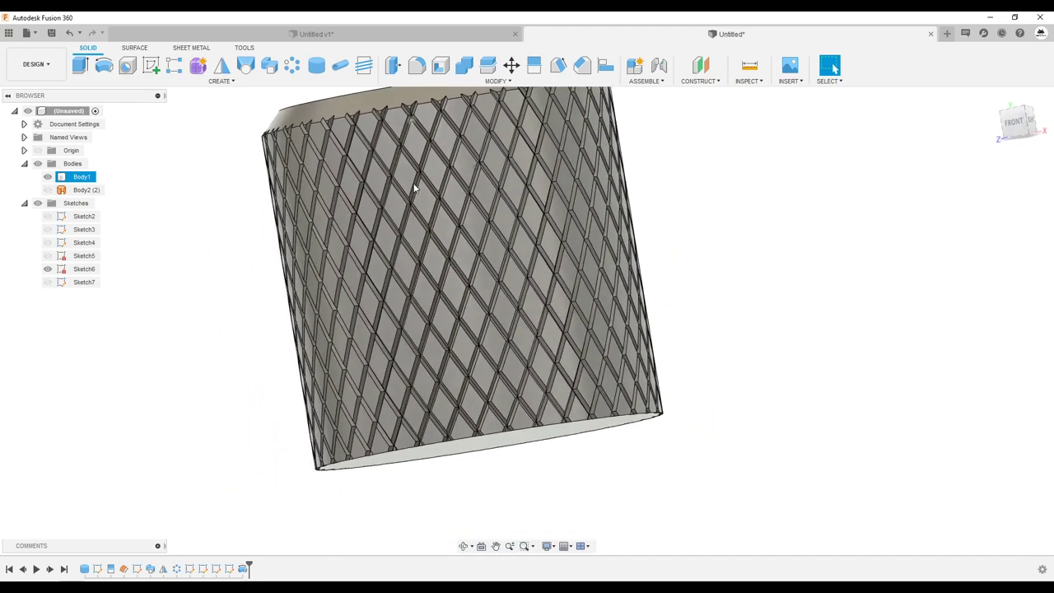
{"action": "mouse_move", "coordinate": [587, 113]}
{"action": "middle_mouse_down", "text": "shift"}
{"action": "mouse_move", "coordinate": [609, 169]}
{"action": "mouse_move", "coordinate": [626, 405]}
{"action": "mouse_move", "coordinate": [631, 416]}
{"action": "mouse_move", "coordinate": [657, 402]}
{"action": "middle_mouse_up", "text": "shift"}
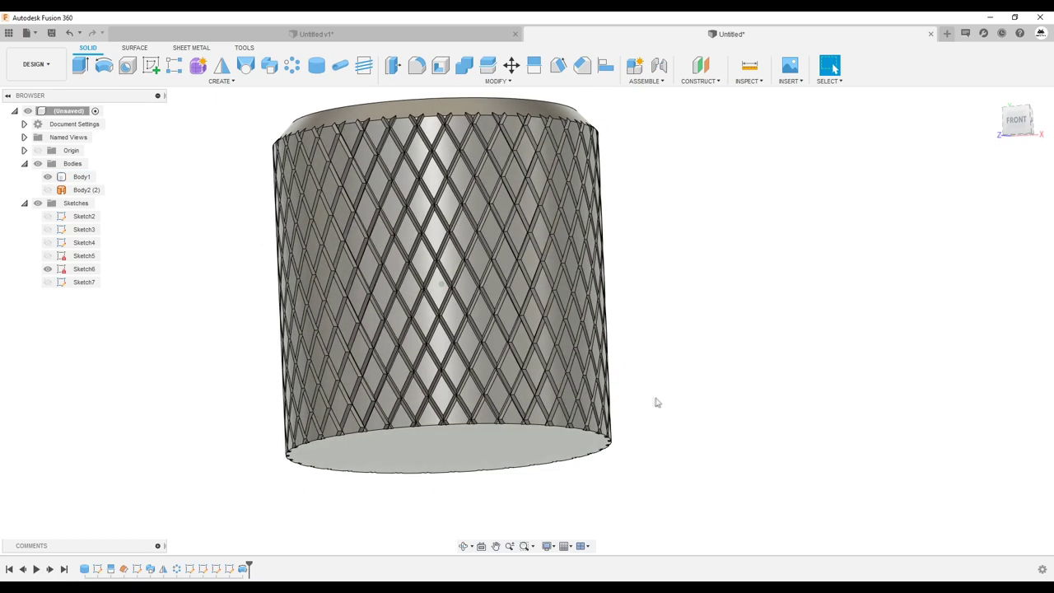
{"action": "left_click", "coordinate": [593, 420]}
{"action": "mouse_move", "coordinate": [593, 420]}
{"action": "middle_mouse_down", "text": "shift"}
{"action": "mouse_move", "coordinate": [635, 419]}
{"action": "mouse_move", "coordinate": [511, 464]}
{"action": "middle_mouse_up", "text": "shift"}
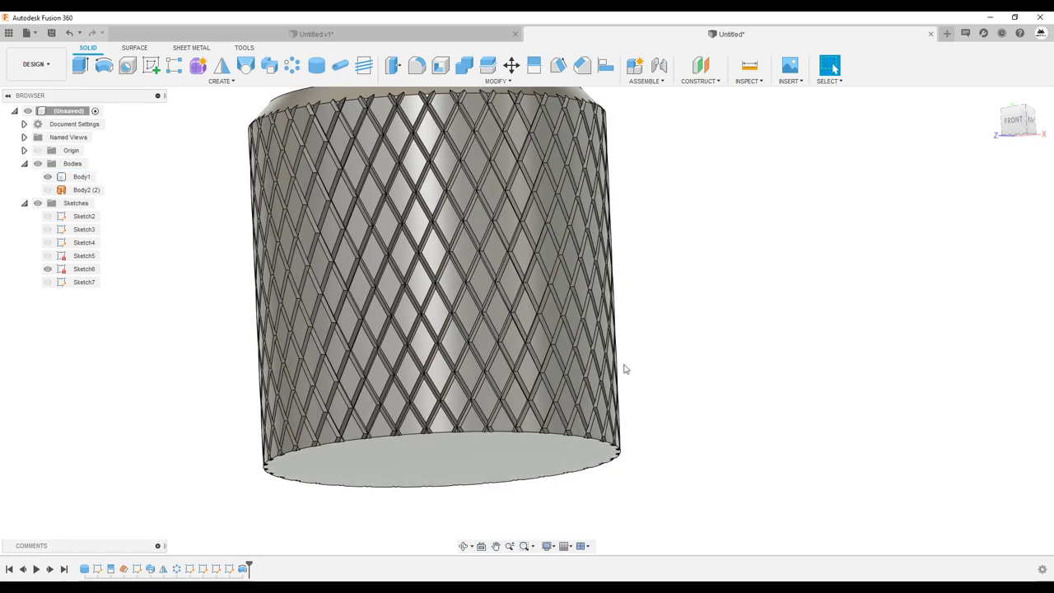
{"action": "left_click", "coordinate": [625, 468]}
{"action": "mouse_move", "coordinate": [625, 468]}
{"action": "middle_mouse_down", "text": "shift"}
{"action": "mouse_move", "coordinate": [463, 357]}
{"action": "mouse_move", "coordinate": [468, 377]}
{"action": "mouse_move", "coordinate": [505, 359]}
{"action": "mouse_move", "coordinate": [483, 429]}
{"action": "middle_mouse_up", "text": "shift"}
{"action": "scroll", "coordinate": [504, 359], "scroll_direction": "up", "scroll_amount": 2}
{"action": "scroll", "coordinate": [504, 359], "scroll_direction": "up", "scroll_amount": 2}
{"action": "scroll", "coordinate": [483, 429], "scroll_direction": "up", "scroll_amount": 3}
{"action": "middle_click_drag", "start_coordinate": [487, 381], "coordinate": [483, 302], "text": "shift"}
{"action": "scroll", "coordinate": [482, 302], "scroll_direction": "up", "scroll_amount": 2}
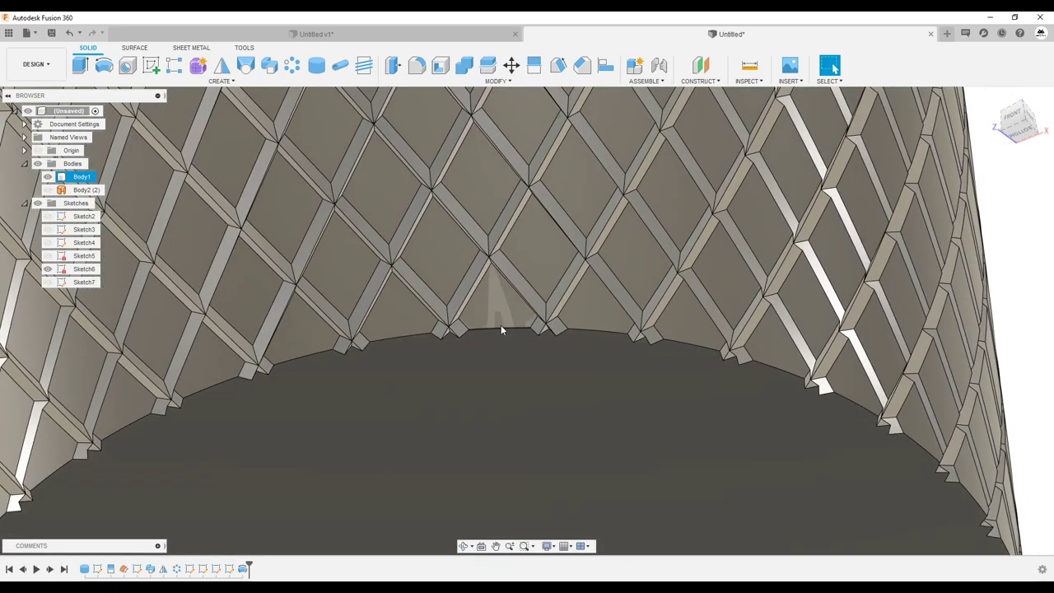
{"action": "middle_click_drag", "start_coordinate": [501, 327], "coordinate": [689, 397], "text": "shift"}
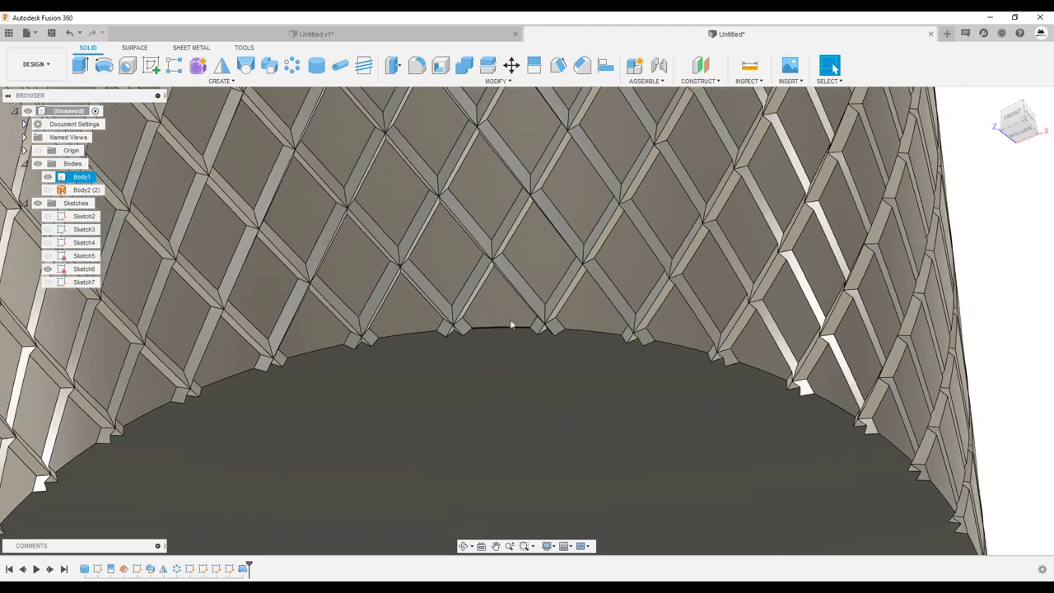
{"action": "key", "text": "F6"}
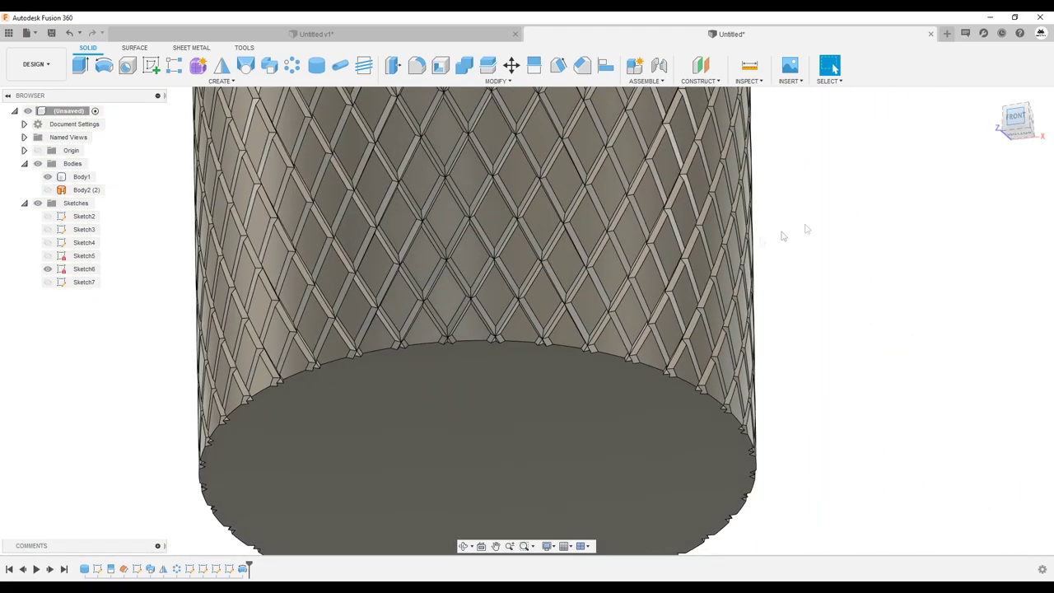
{"action": "left_click", "coordinate": [1015, 115]}
{"action": "scroll", "coordinate": [548, 263], "scroll_direction": "up", "scroll_amount": 5}
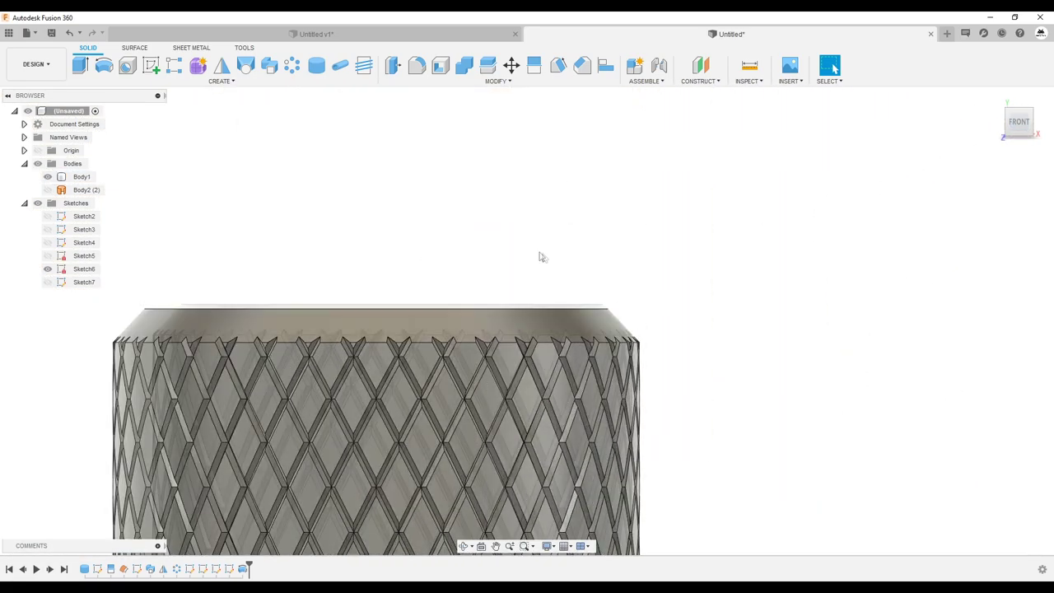
{"action": "scroll", "coordinate": [607, 304], "scroll_direction": "up", "scroll_amount": 3}
{"action": "scroll", "coordinate": [566, 284], "scroll_direction": "up", "scroll_amount": 2}
{"action": "scroll", "coordinate": [570, 272], "scroll_direction": "down", "scroll_amount": 2}
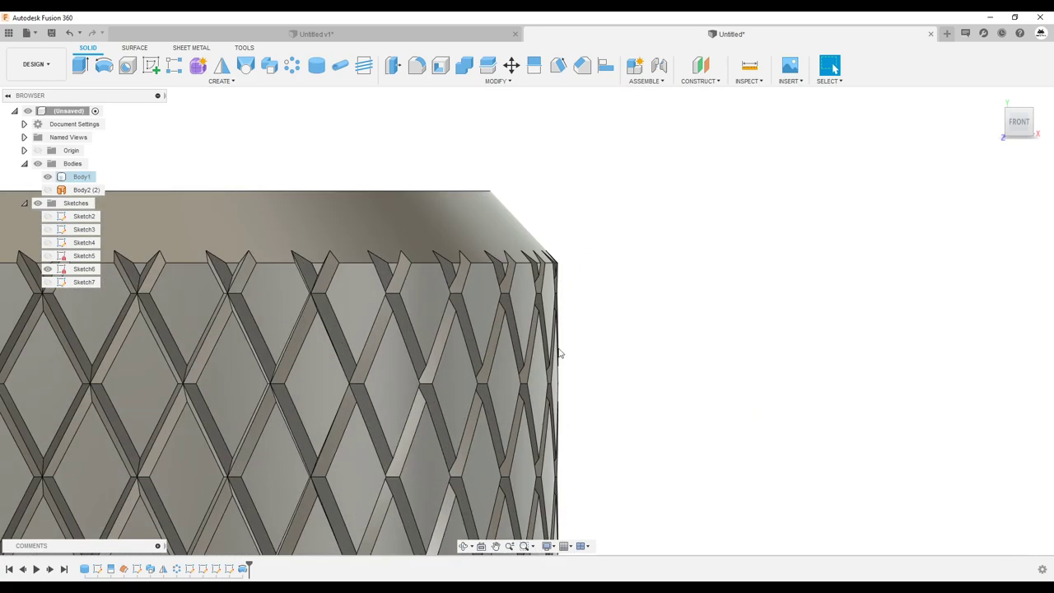
{"action": "scroll", "coordinate": [574, 264], "scroll_direction": "up", "scroll_amount": 3}
{"action": "scroll", "coordinate": [554, 229], "scroll_direction": "up", "scroll_amount": 3}
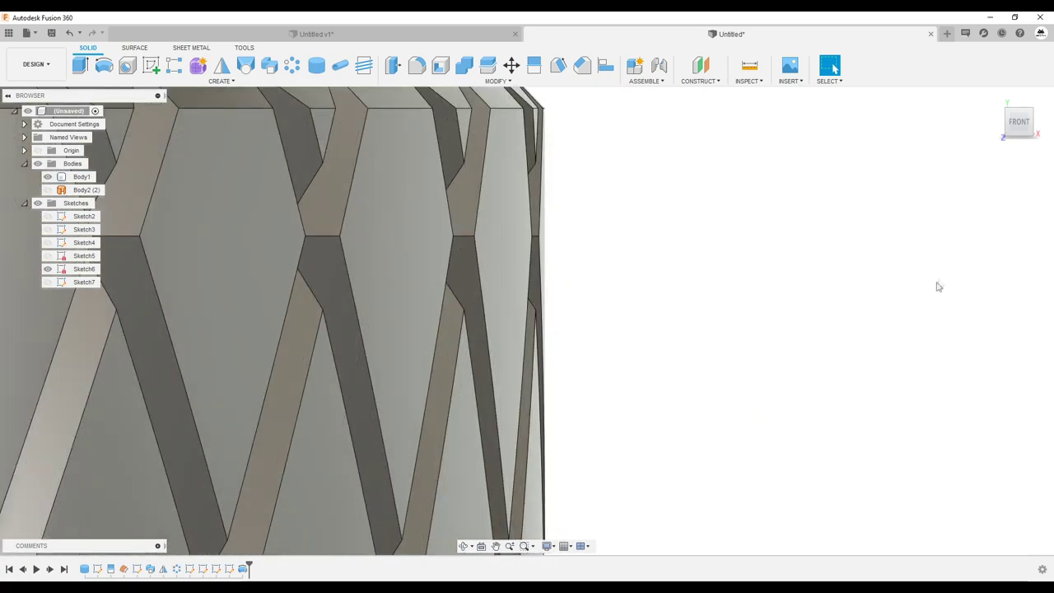
{"action": "scroll", "coordinate": [711, 228], "scroll_direction": "down", "scroll_amount": 2}
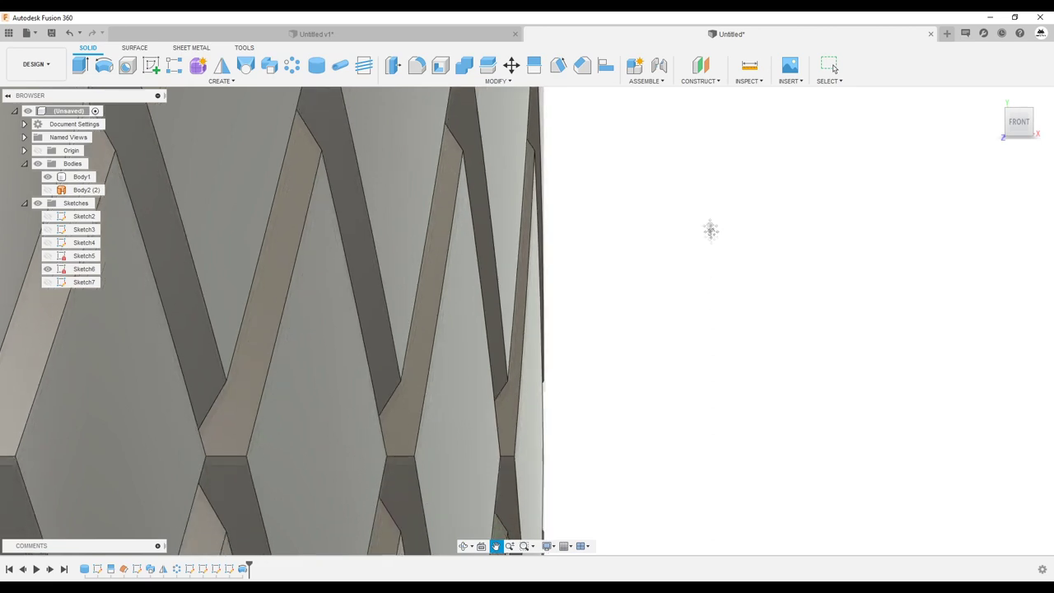
{"action": "scroll", "coordinate": [684, 346], "scroll_direction": "down", "scroll_amount": 2}
{"action": "scroll", "coordinate": [555, 252], "scroll_direction": "up", "scroll_amount": 3}
{"action": "scroll", "coordinate": [535, 247], "scroll_direction": "up", "scroll_amount": 3}
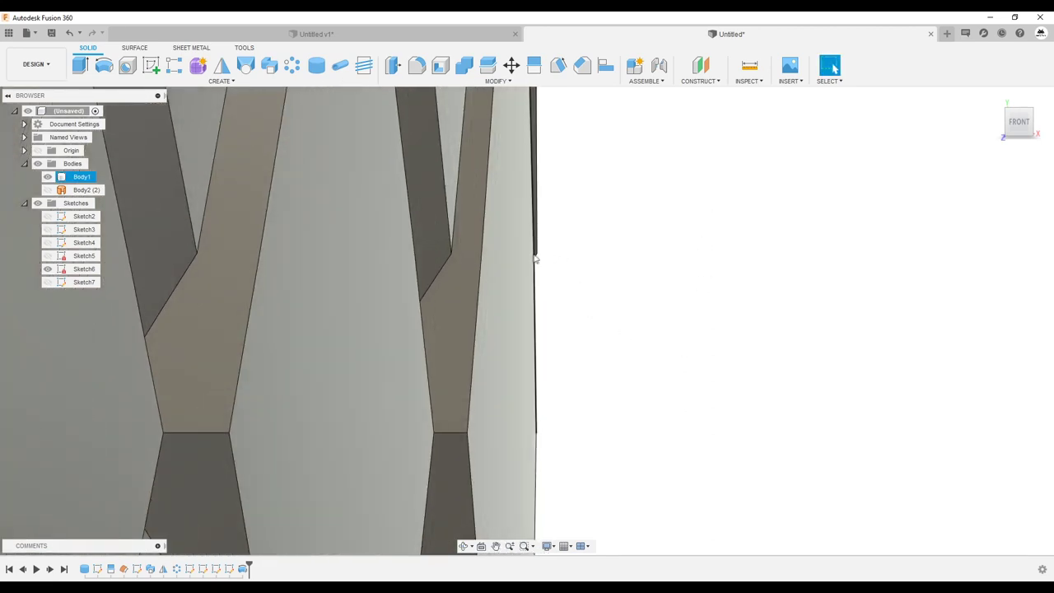
{"action": "scroll", "coordinate": [532, 335], "scroll_direction": "down", "scroll_amount": 1}
{"action": "scroll", "coordinate": [494, 346], "scroll_direction": "down", "scroll_amount": 2}
{"action": "scroll", "coordinate": [487, 346], "scroll_direction": "down", "scroll_amount": 2}
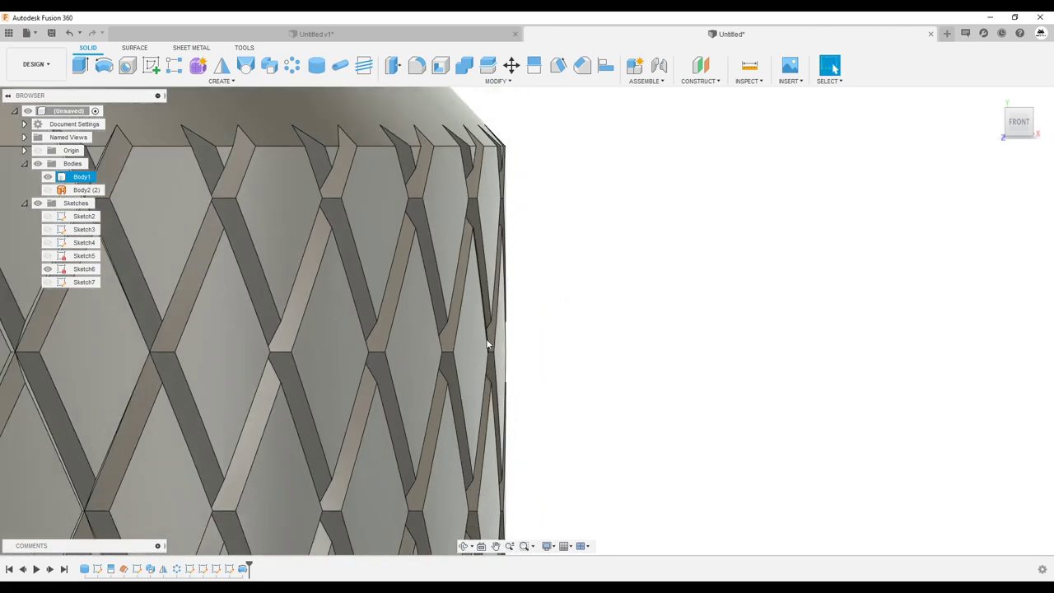
{"action": "scroll", "coordinate": [488, 346], "scroll_direction": "down", "scroll_amount": 2}
{"action": "scroll", "coordinate": [426, 196], "scroll_direction": "down", "scroll_amount": 1}
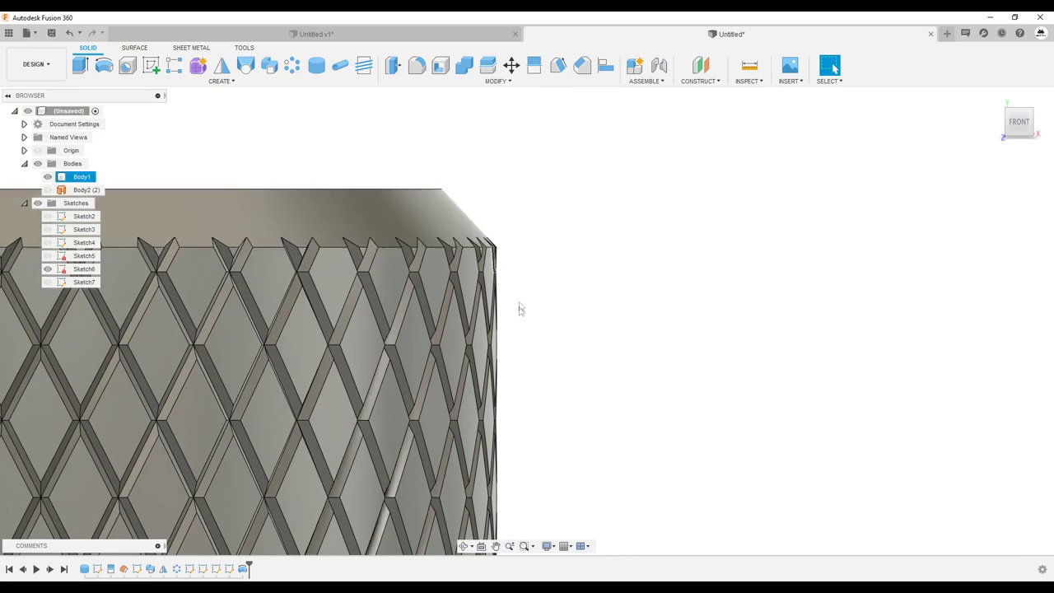
{"action": "scroll", "coordinate": [527, 396], "scroll_direction": "down", "scroll_amount": 2}
{"action": "scroll", "coordinate": [494, 404], "scroll_direction": "up", "scroll_amount": 3}
{"action": "scroll", "coordinate": [451, 432], "scroll_direction": "down", "scroll_amount": 2}
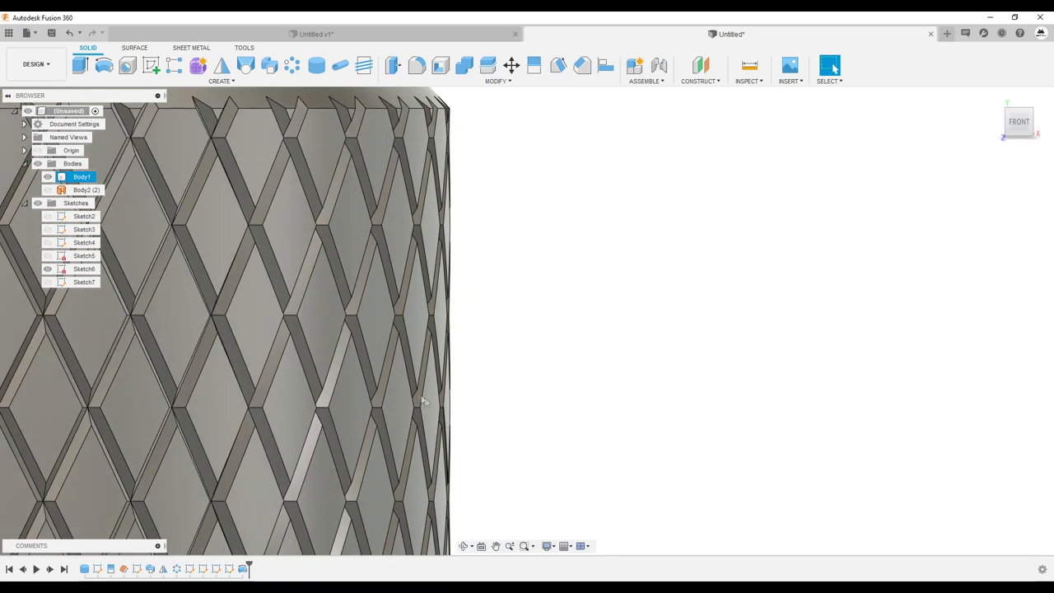
{"action": "scroll", "coordinate": [412, 371], "scroll_direction": "up", "scroll_amount": 1}
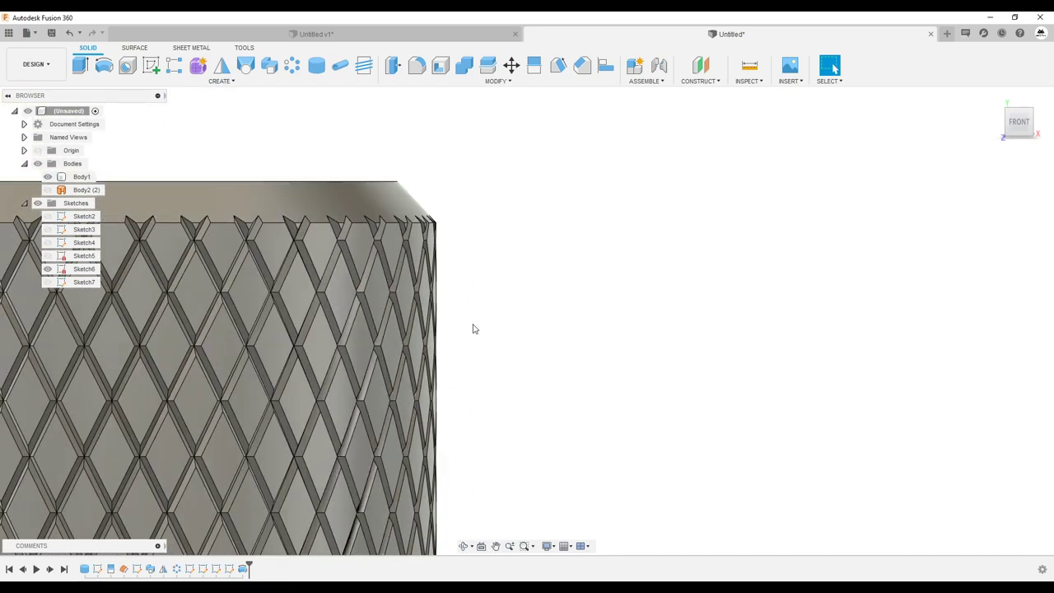
{"action": "scroll", "coordinate": [576, 247], "scroll_direction": "down", "scroll_amount": 2}
{"action": "scroll", "coordinate": [611, 221], "scroll_direction": "down", "scroll_amount": 2}
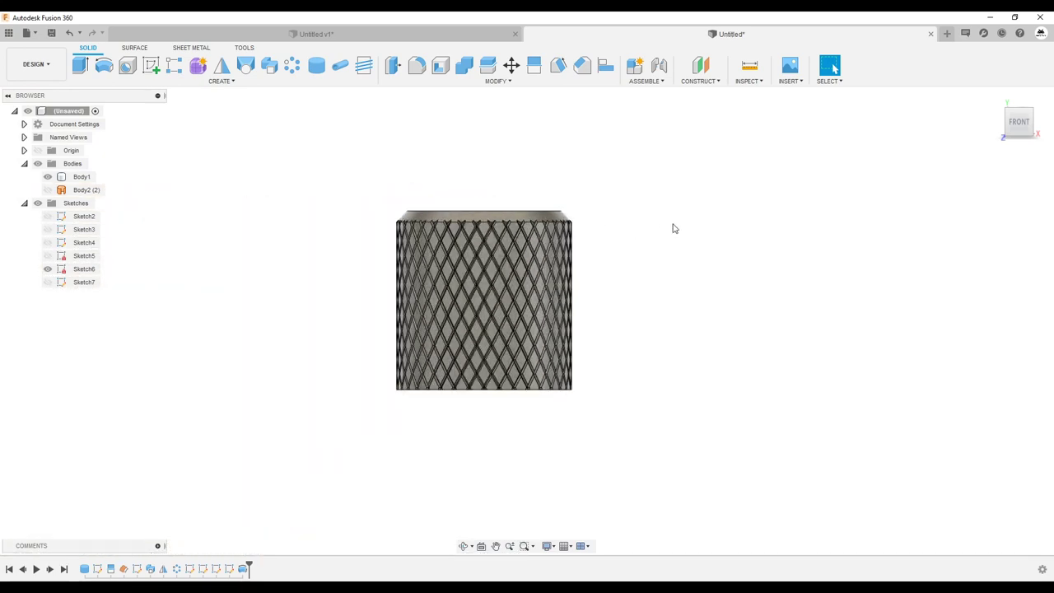
{"action": "middle_click_drag", "start_coordinate": [673, 228], "coordinate": [658, 230], "text": "shift"}
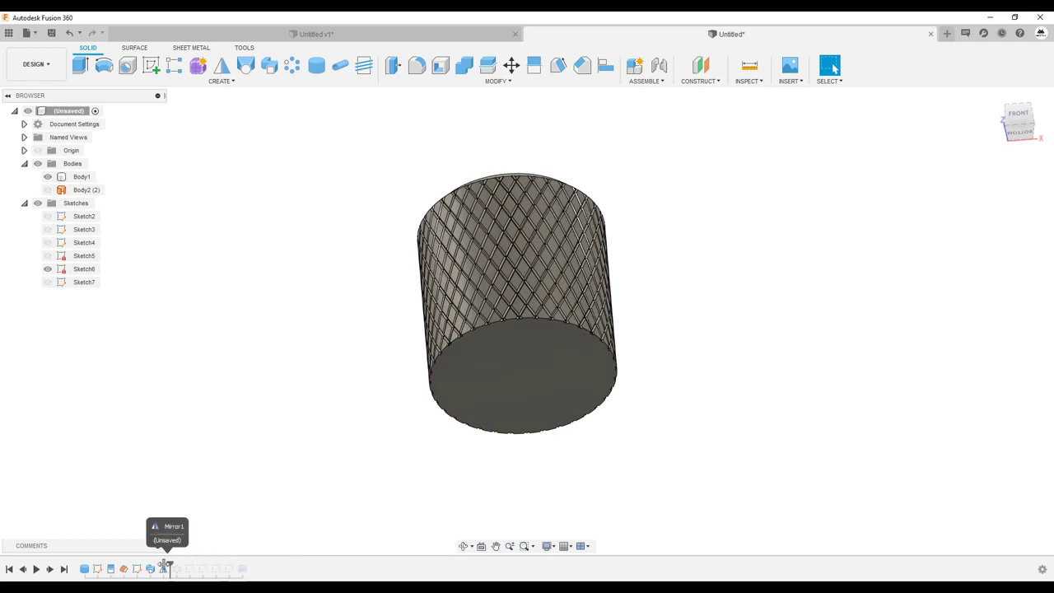
Step: Roll the history back to the plain cylinder before the knurl features
{"action": "key", "text": "ctrl+z"}
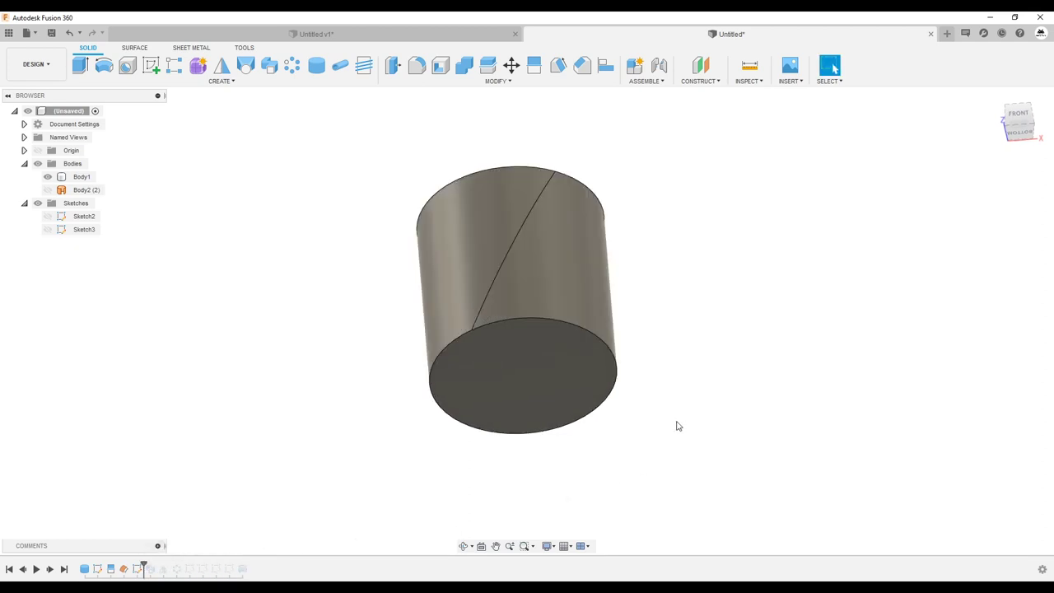
{"action": "mouse_move", "coordinate": [558, 353]}
{"action": "middle_mouse_down", "text": "shift"}
{"action": "mouse_move", "coordinate": [570, 206]}
{"action": "mouse_move", "coordinate": [595, 214]}
{"action": "middle_mouse_up", "text": "shift"}
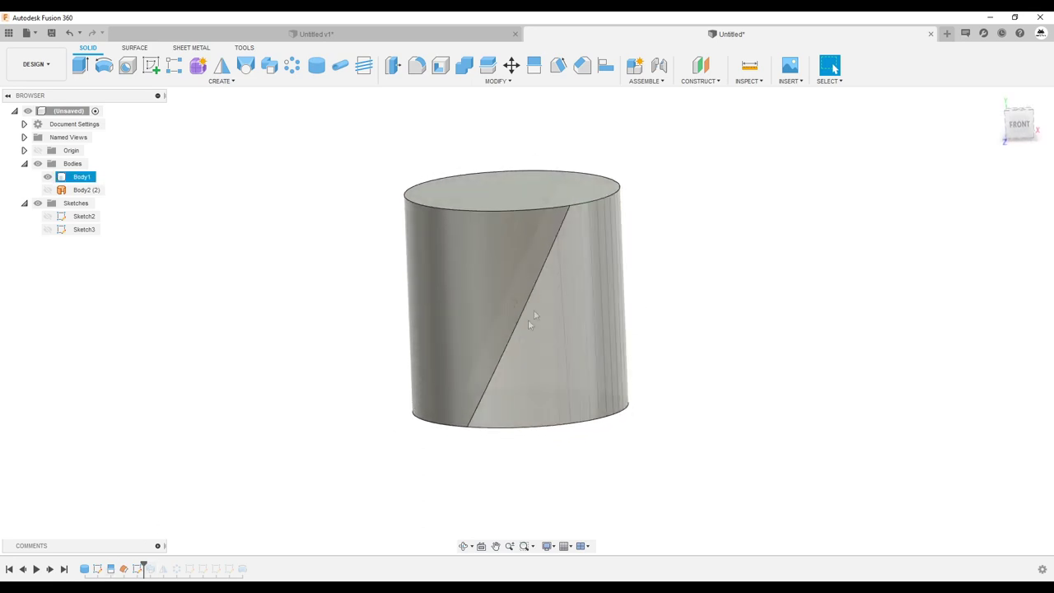
{"action": "mouse_move", "coordinate": [551, 254]}
{"action": "middle_mouse_down", "text": "shift"}
{"action": "mouse_move", "coordinate": [560, 216]}
{"action": "mouse_move", "coordinate": [581, 205]}
{"action": "middle_mouse_up", "text": "shift"}
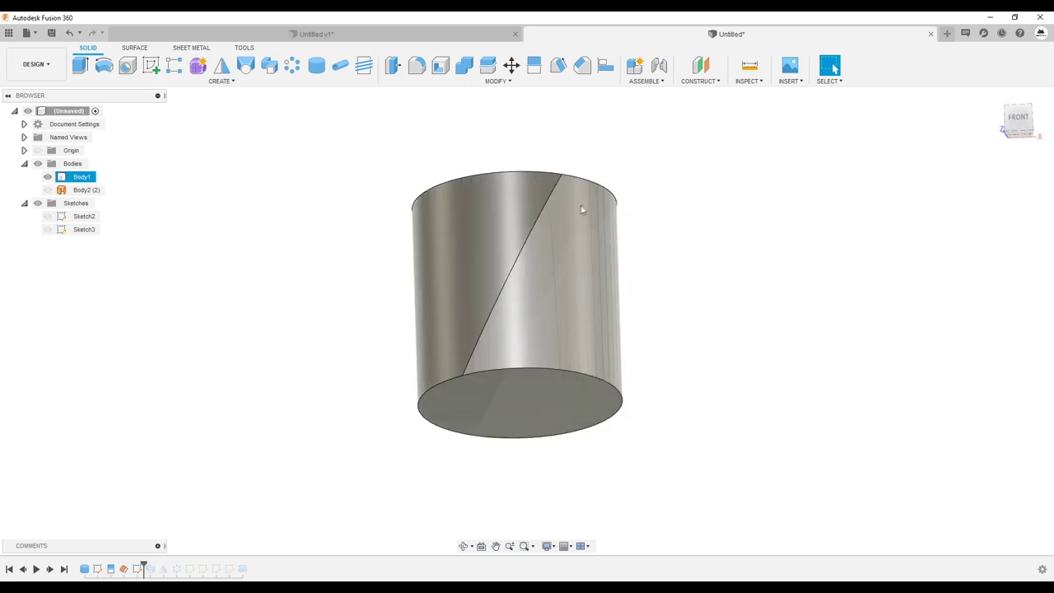
Step: Round the cylinder's bottom circular edge with a 6 mm fillet
{"action": "key", "text": "f"}
{"action": "left_click", "coordinate": [616, 388]}
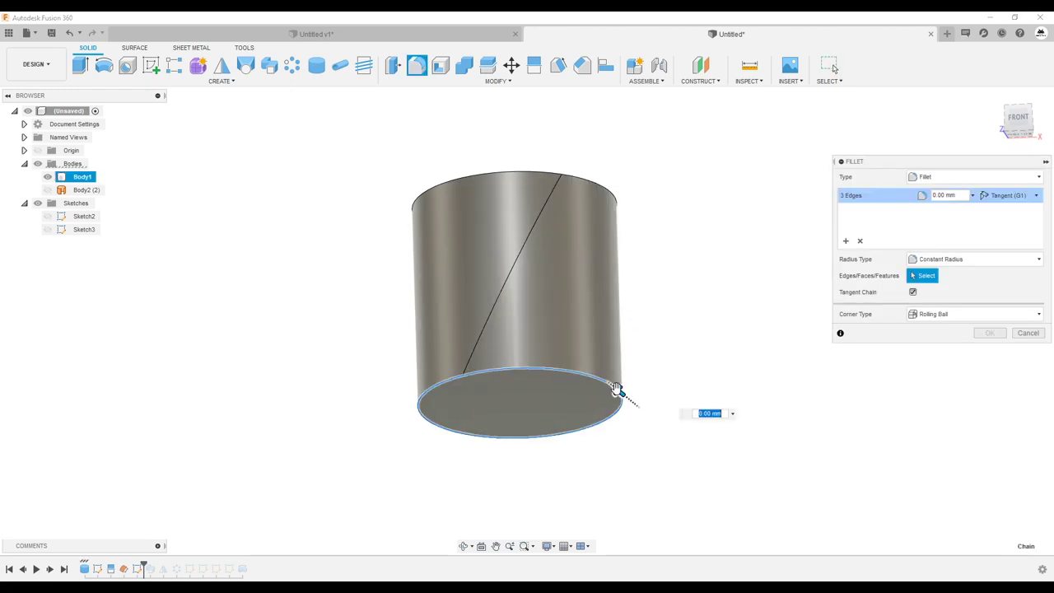
{"action": "type", "text": "6"}
{"action": "key", "text": "Return"}
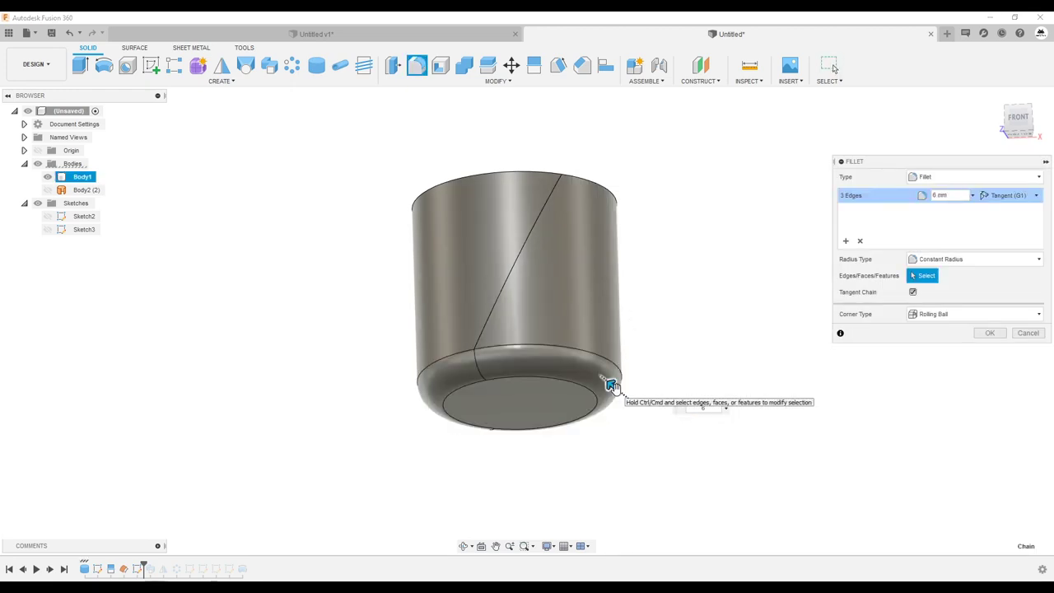
{"action": "left_click", "coordinate": [984, 335]}
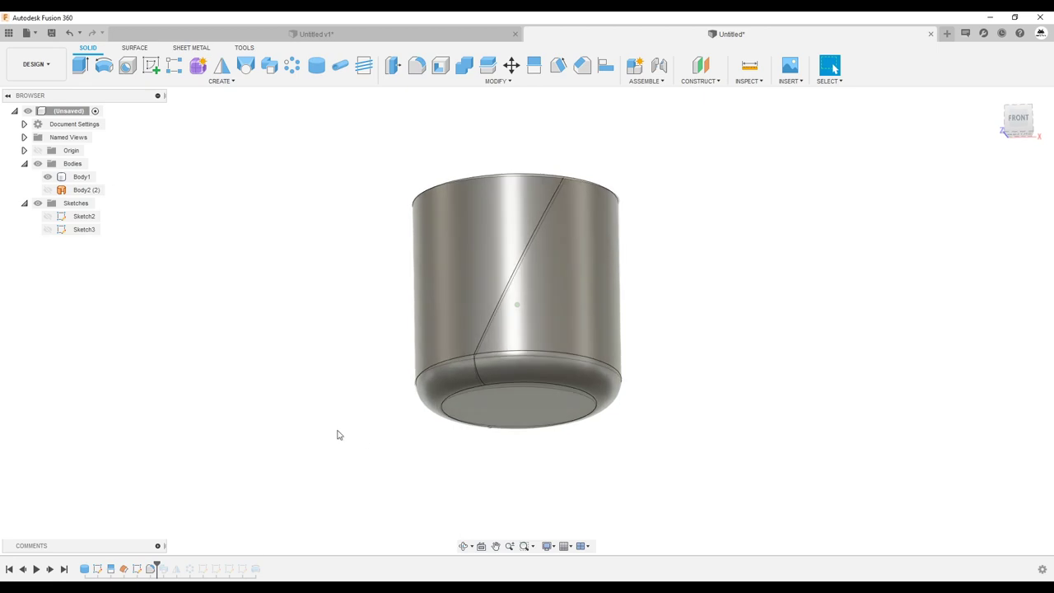
{"action": "middle_click_drag", "start_coordinate": [336, 433], "coordinate": [353, 393], "text": "shift"}
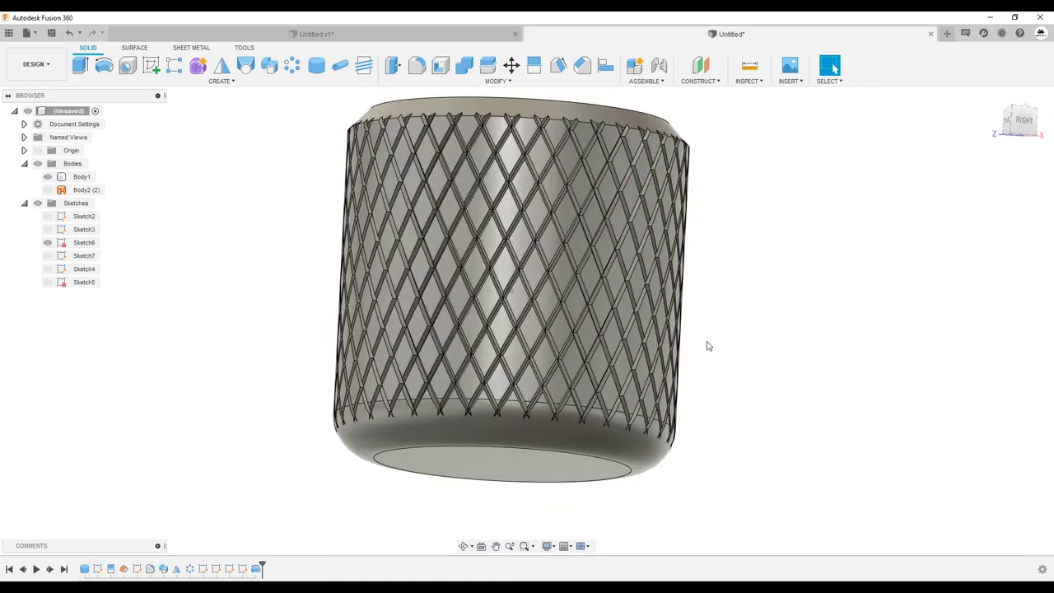
Step: Replay the diamond knurl after the fillet and check the knob's rounded bottom face
{"action": "left_click", "coordinate": [631, 346]}
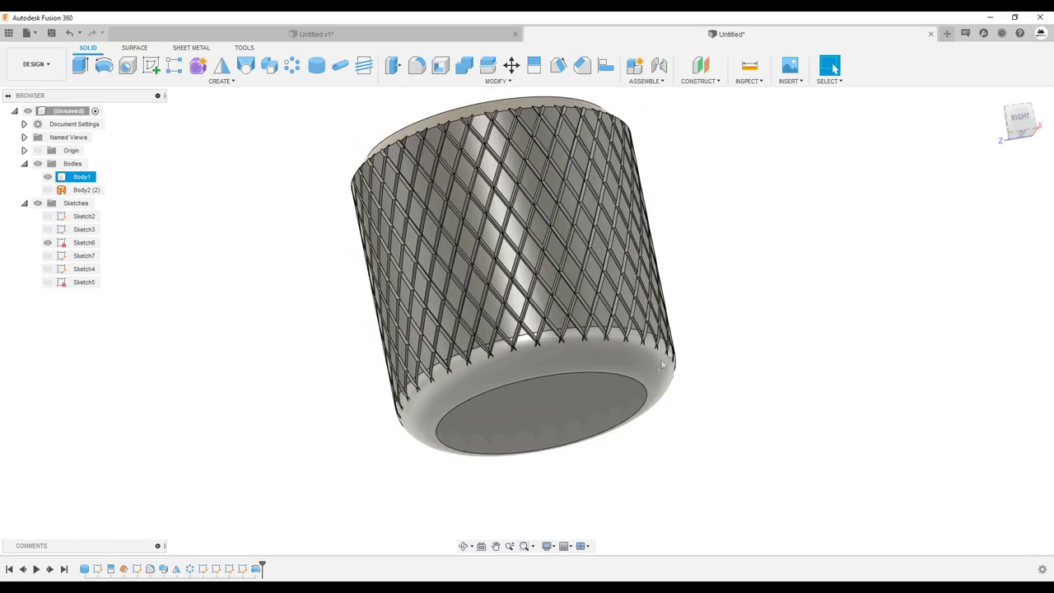
{"action": "left_click", "coordinate": [618, 354]}
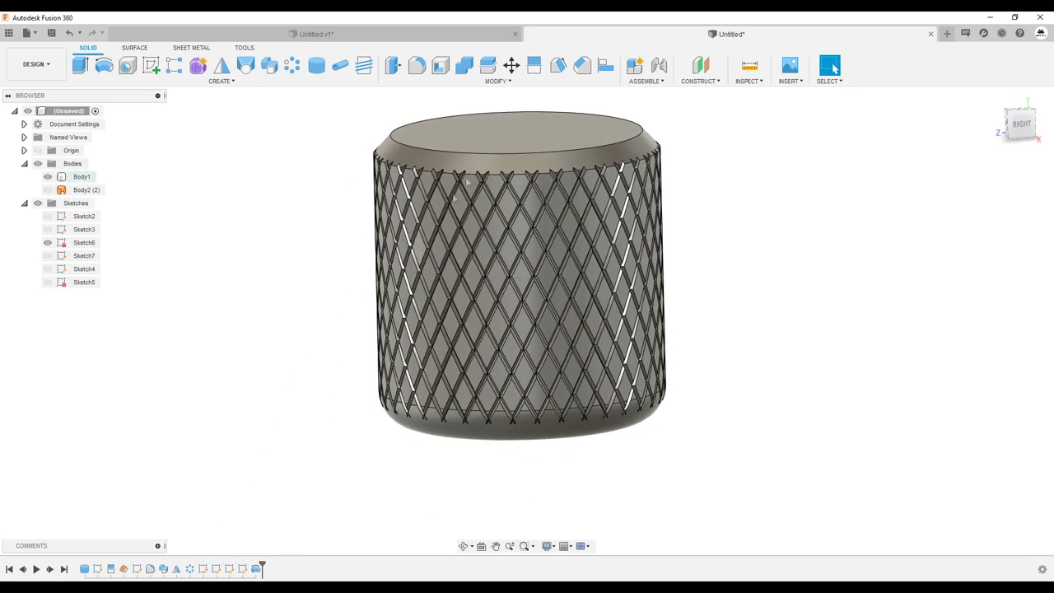
{"action": "mouse_move", "coordinate": [193, 541]}
{"action": "middle_mouse_down", "text": "shift"}
{"action": "mouse_move", "coordinate": [299, 354]}
{"action": "mouse_move", "coordinate": [289, 299]}
{"action": "middle_mouse_up", "text": "shift"}
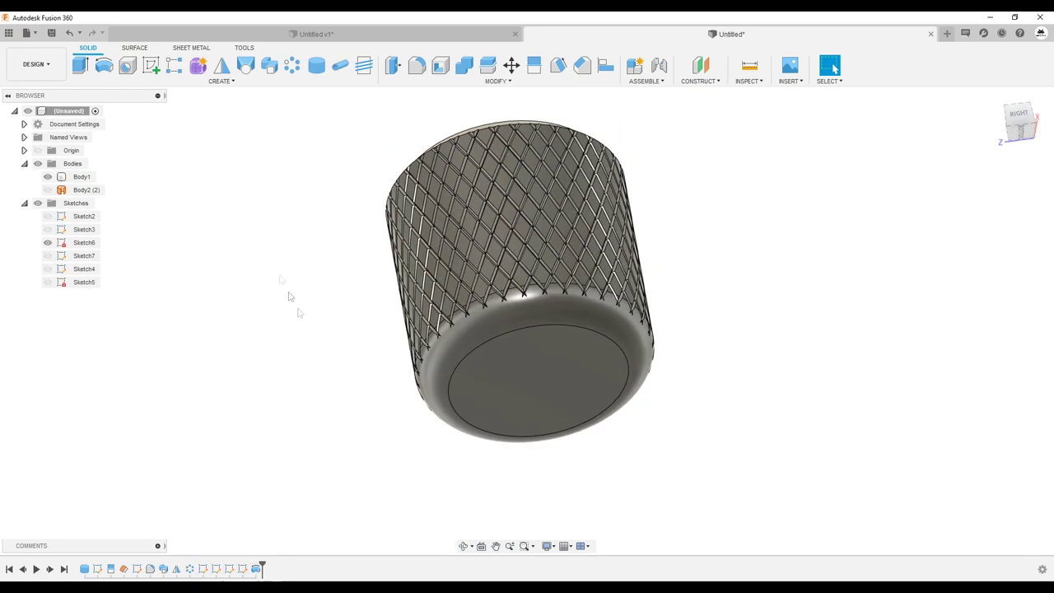
Step: Sketch a centred circle on the knob's bottom face and select it for extrusion
{"action": "left_click", "coordinate": [152, 68]}
{"action": "left_click", "coordinate": [590, 340]}
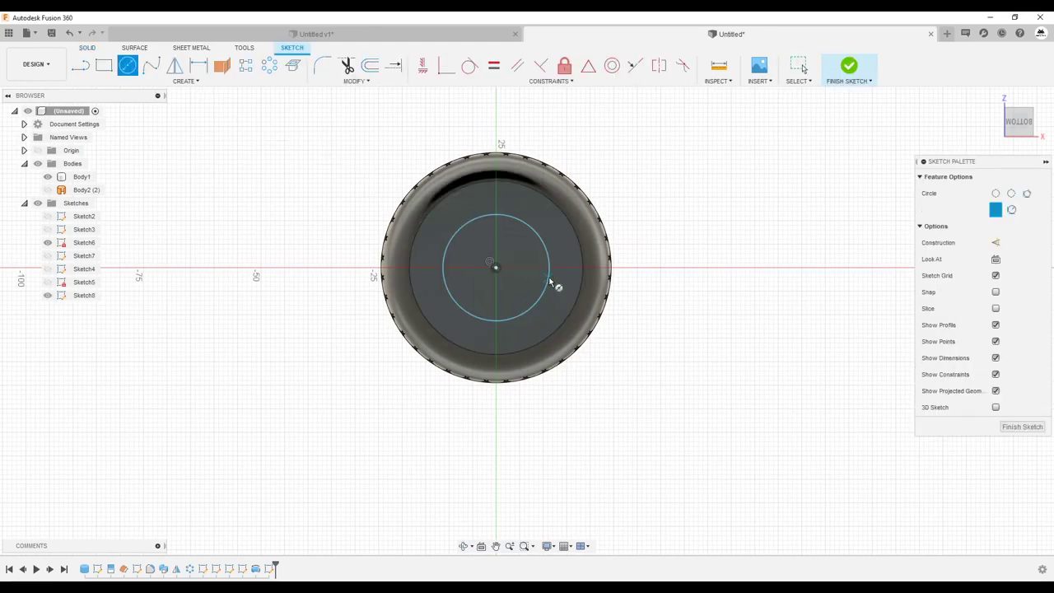
{"action": "key", "text": "e"}
{"action": "left_click", "coordinate": [539, 375]}
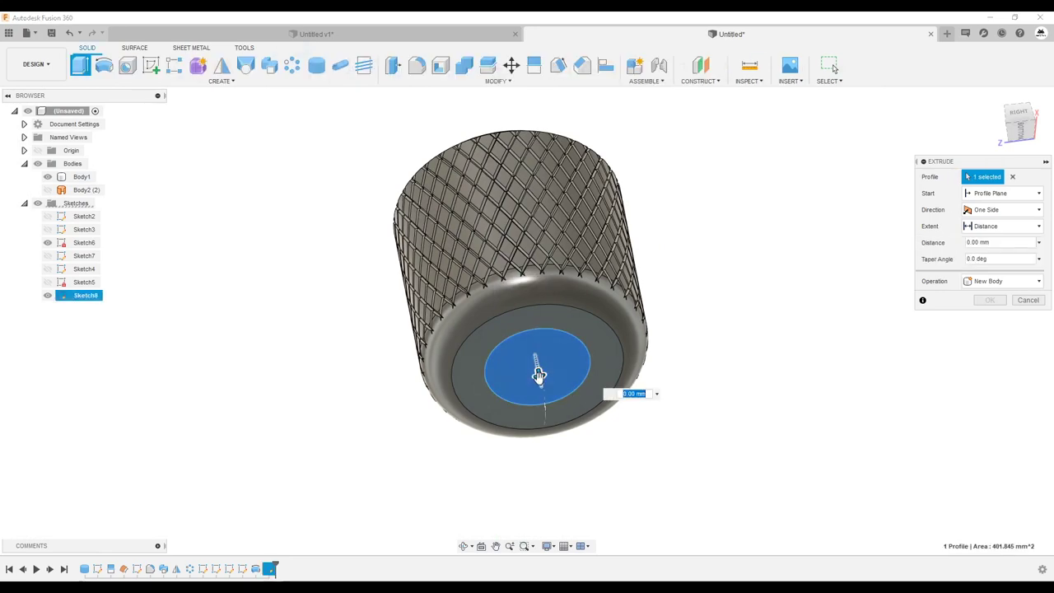
Step: Extrude the bottom circle 75 mm as a shaft joined to the knob, then view Home
{"action": "left_click_drag", "start_coordinate": [539, 375], "coordinate": [565, 482]}
{"action": "mouse_move", "coordinate": [565, 482]}
{"action": "middle_mouse_down", "text": "shift"}
{"action": "mouse_move", "coordinate": [633, 474]}
{"action": "mouse_move", "coordinate": [637, 370]}
{"action": "middle_mouse_up", "text": "shift"}
{"action": "left_click_drag", "start_coordinate": [651, 372], "coordinate": [754, 389]}
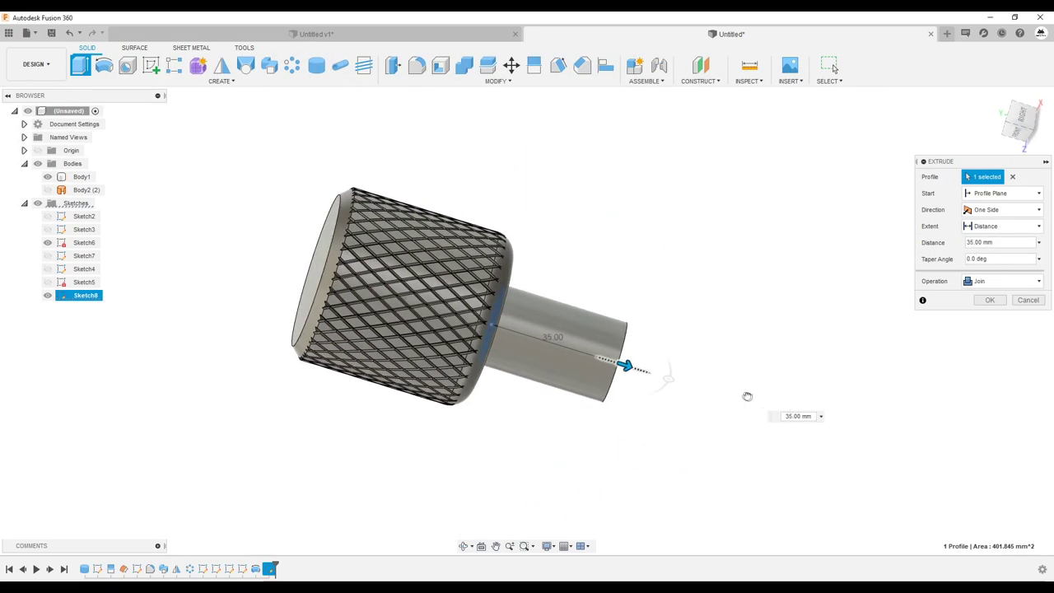
{"action": "mouse_move", "coordinate": [754, 389]}
{"action": "middle_mouse_down", "text": "shift"}
{"action": "mouse_move", "coordinate": [734, 370]}
{"action": "mouse_move", "coordinate": [739, 352]}
{"action": "middle_mouse_up", "text": "shift"}
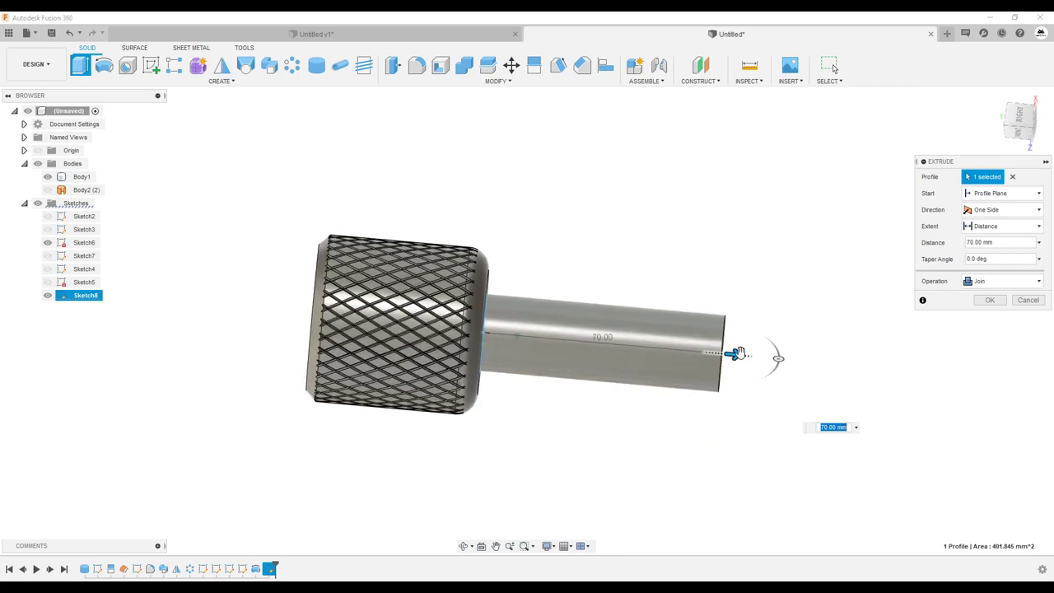
{"action": "left_click", "coordinate": [994, 300]}
{"action": "key", "text": "F6"}
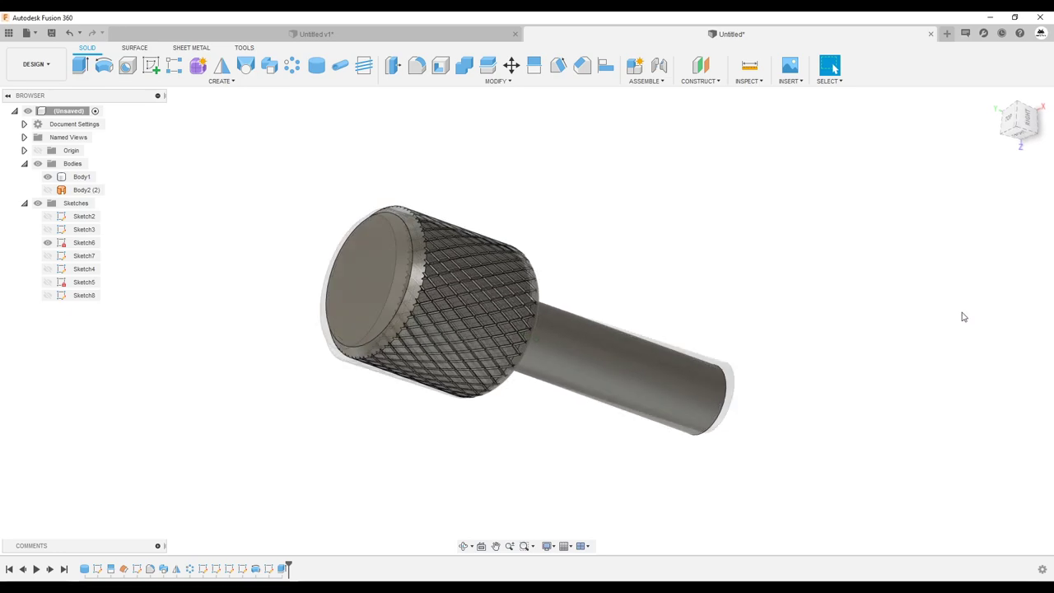